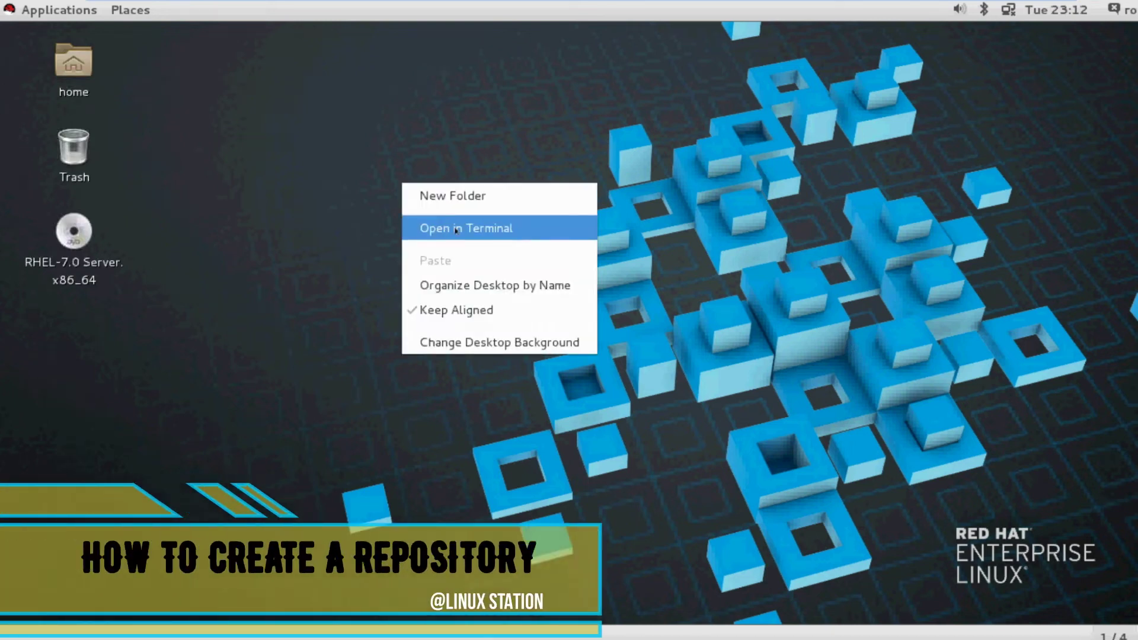
Open a root terminal in the Desktop folder from the desktop context menu.
left_click(456, 230)
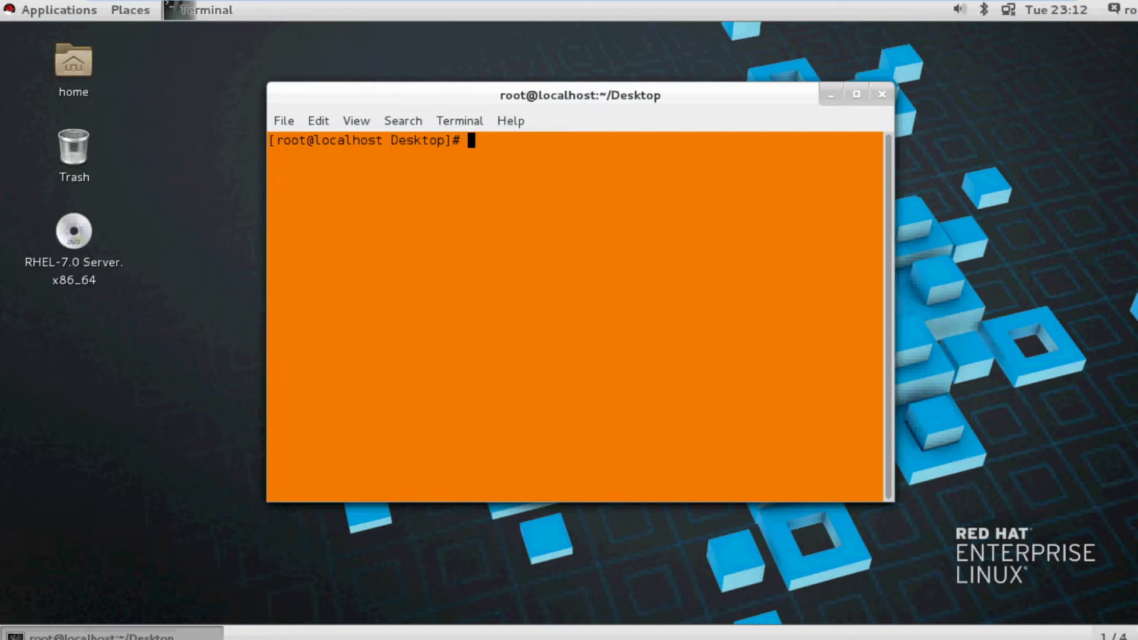
type("yum ")
type("re")
type("polist all")
Run yum repolist all and highlight the output: InstallMedia disabled, repolist 0.
key("Return")
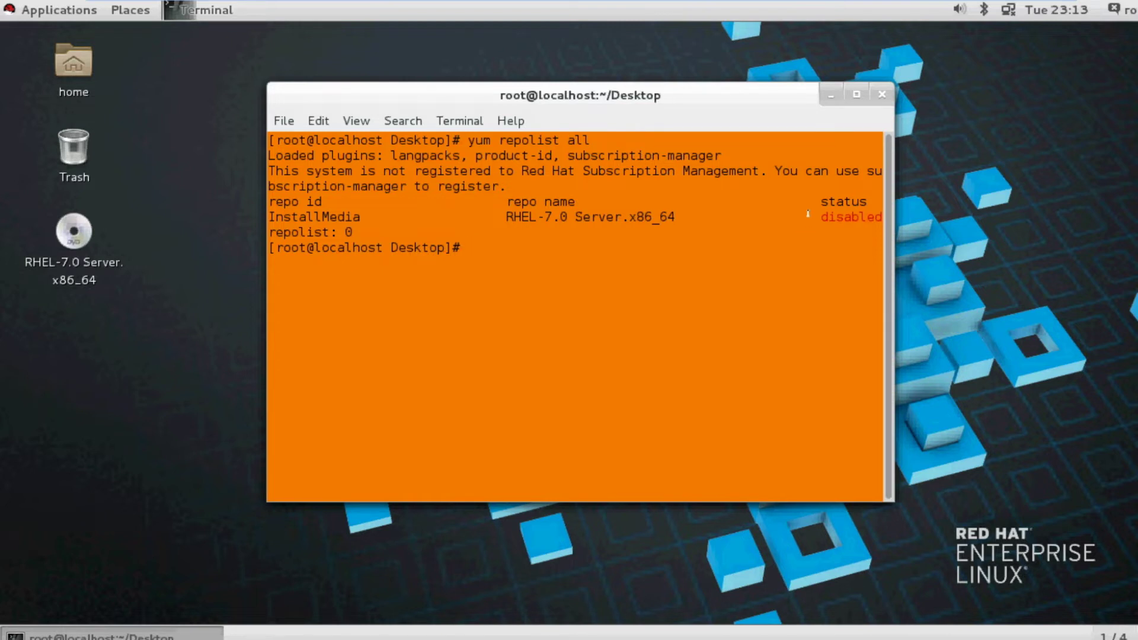
mouse_move(813, 199)
left_mouse_down()
mouse_move(870, 222)
mouse_move(884, 214)
left_mouse_up()
left_click(821, 238)
type("clear")
Clear the screen, run df -h, and highlight /dev/sr0 and its RHEL-7.0 Server.x86_64 mount.
key("Return")
type("df ")
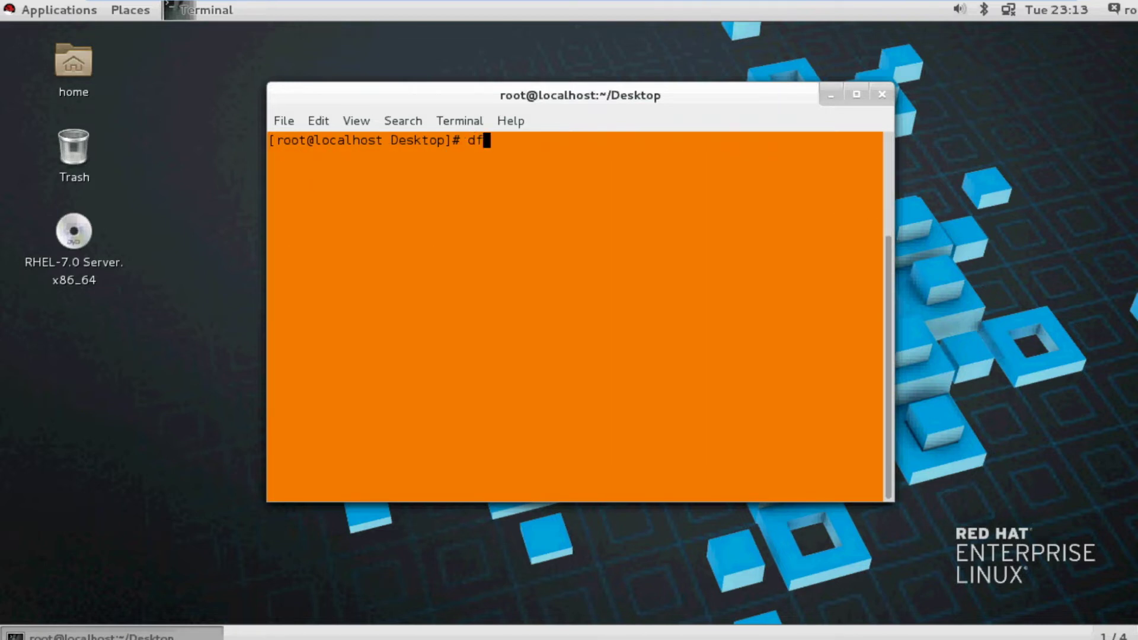
type("-h")
key("Return")
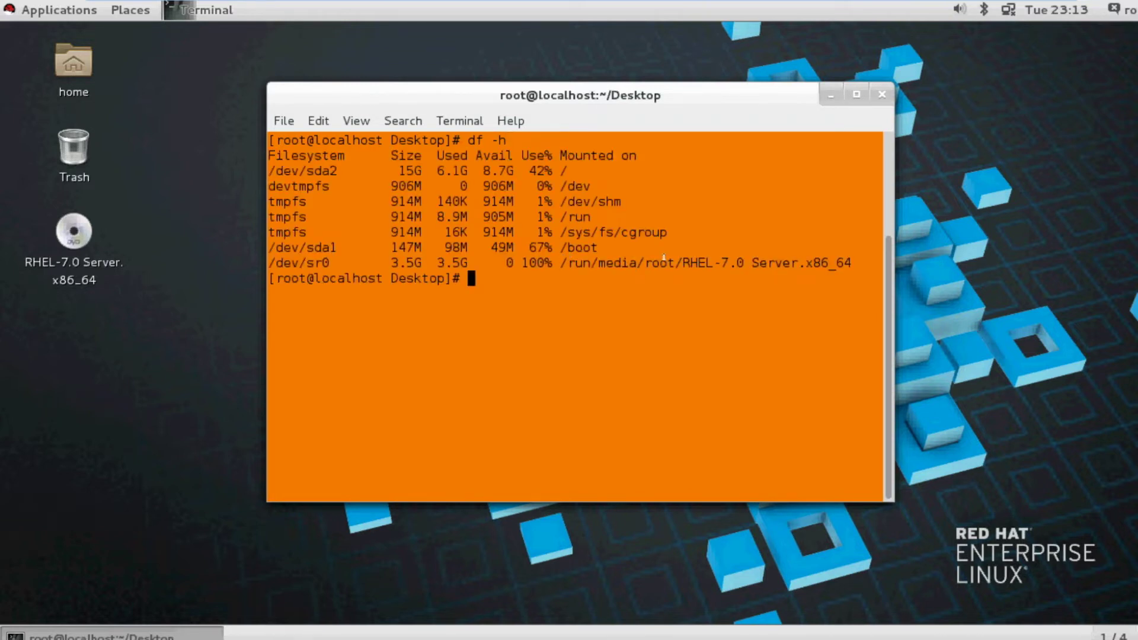
left_click_drag(682, 260, 852, 260)
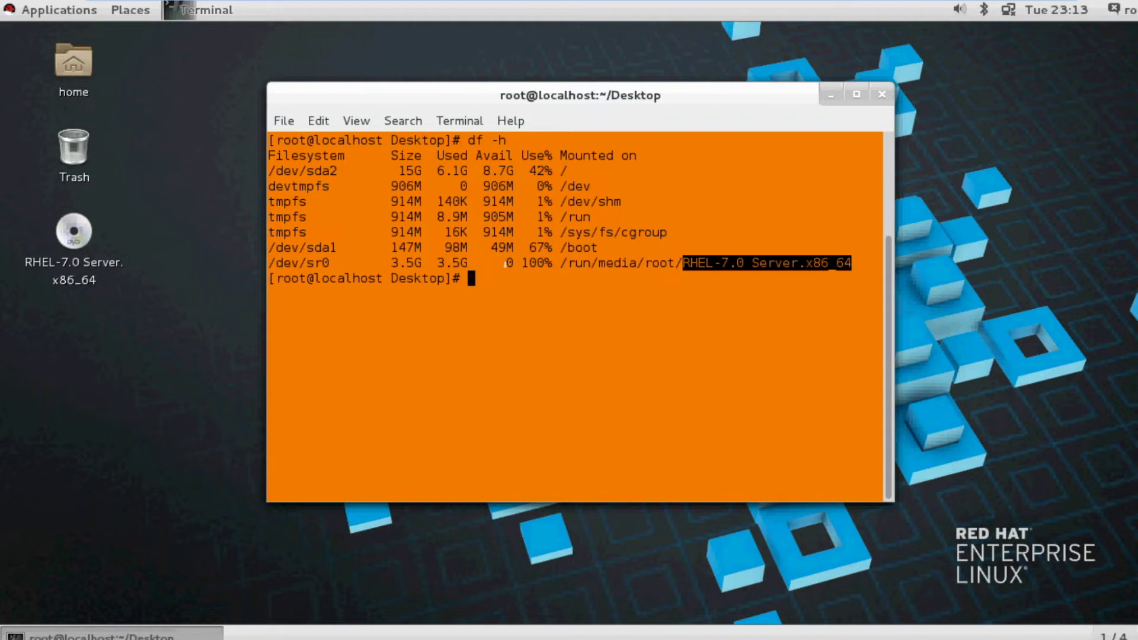
left_click_drag(335, 264, 247, 256)
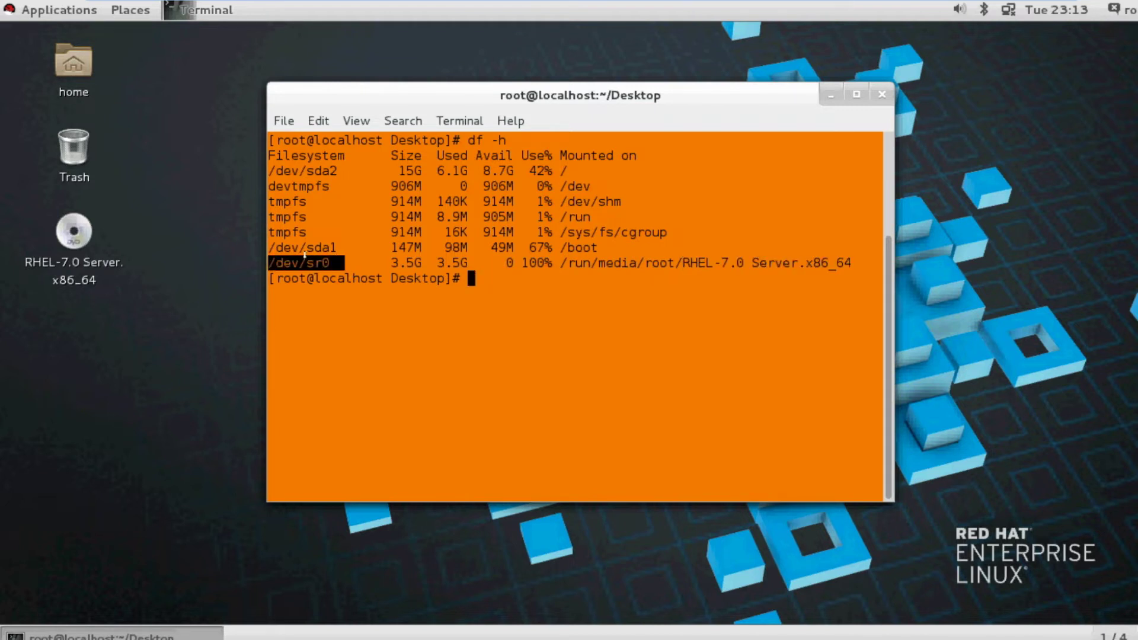
left_click(502, 281)
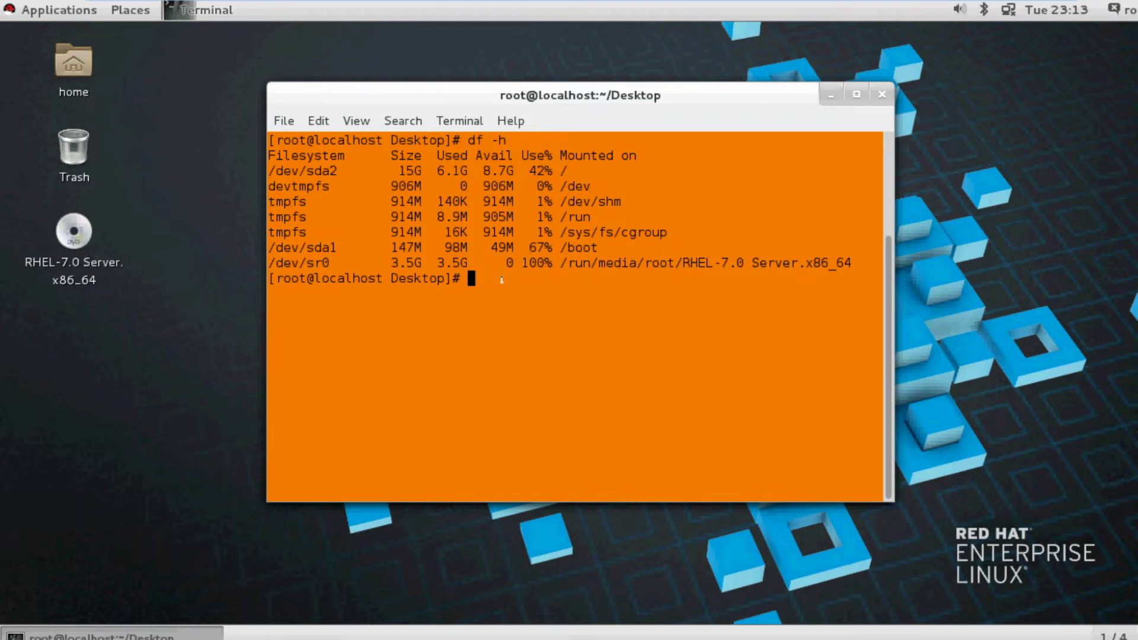
type("cle")
Clear the screen and type a cd path toward /etc/yum.repos.d, trimming it back to cd /etc/.
key("BackSpace")
key("BackSpace")
key("BackSpace")
type("clear")
key("Return")
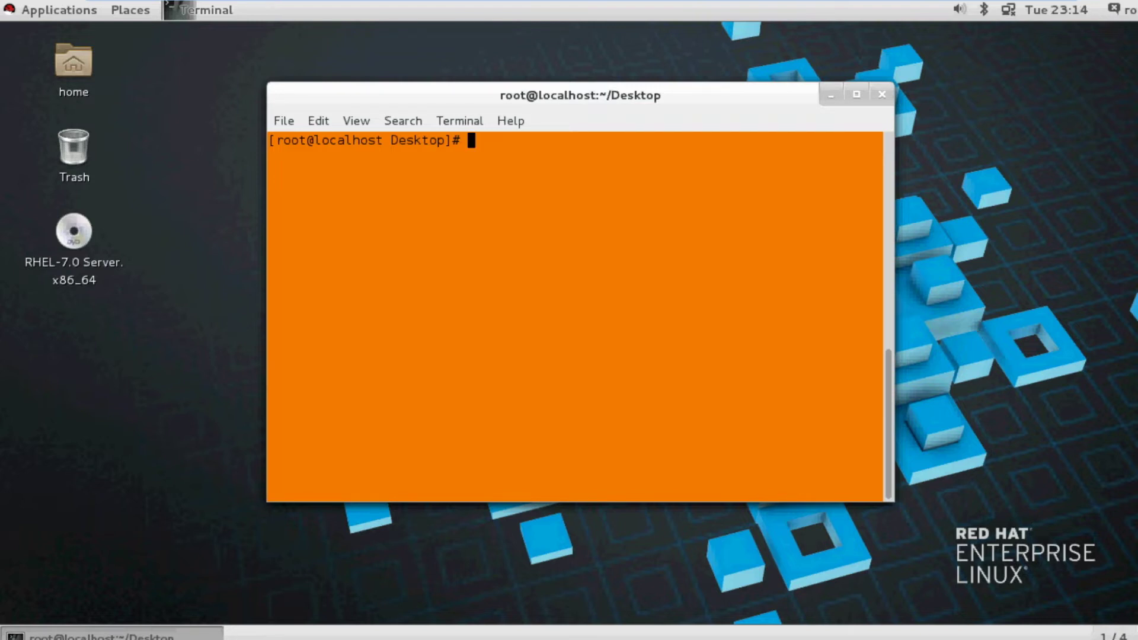
type("c")
type("d")
type(" /e")
key("Tab")
type("yum.")
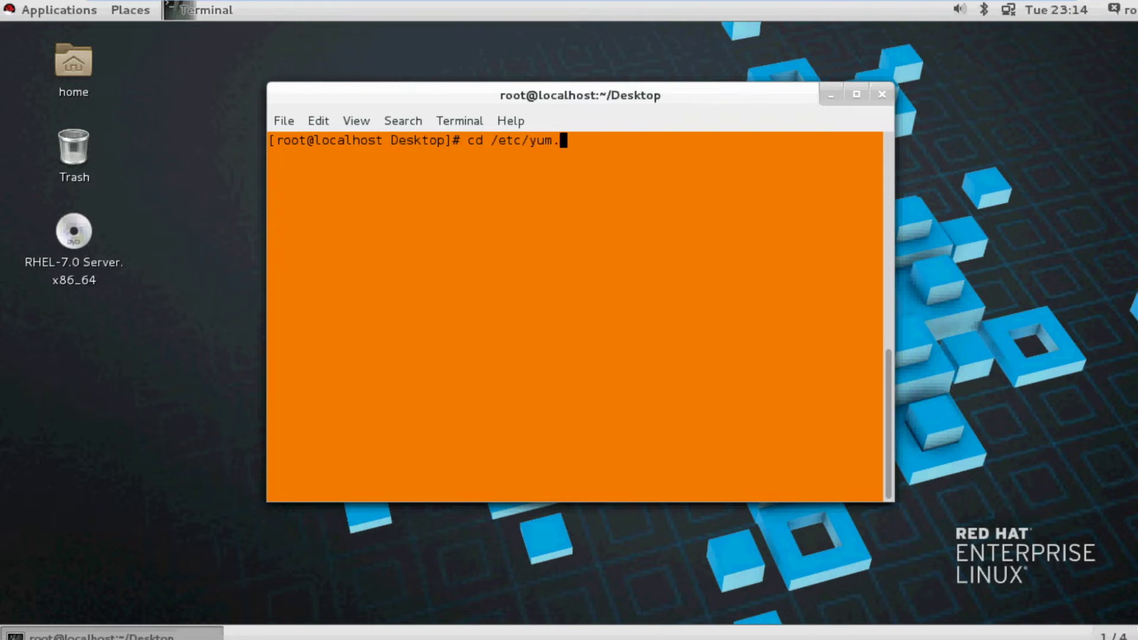
type("r")
key("Tab")
type("xyz")
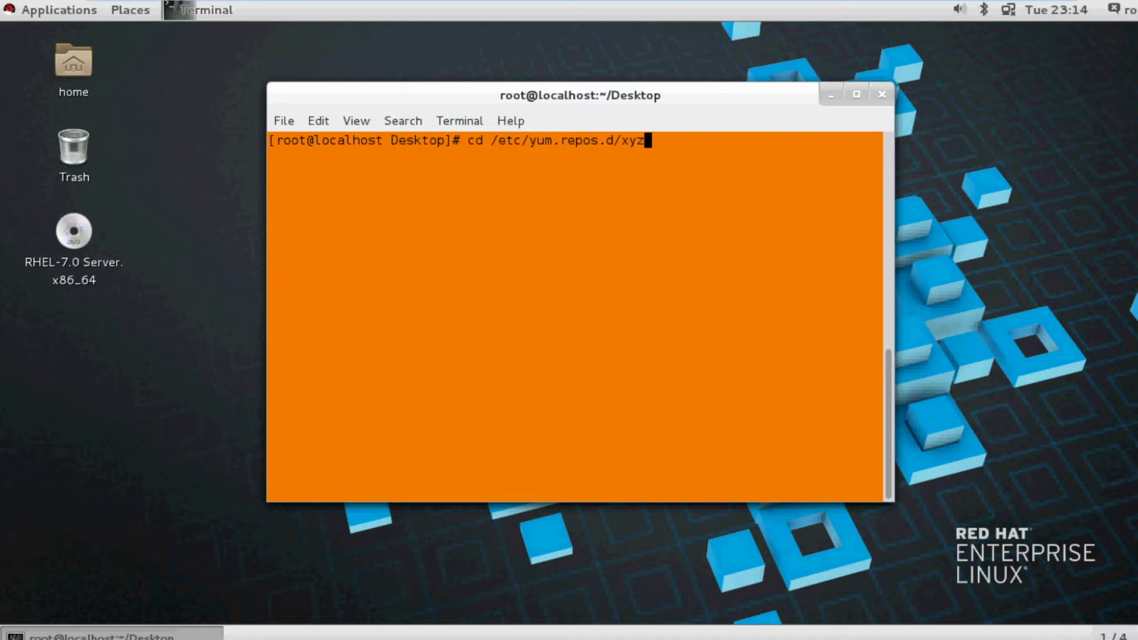
type(".")
type("repo")
key("BackSpace")
key("BackSpace")
key("BackSpace")
key("BackSpace")
key("BackSpace")
key("BackSpace")
key("BackSpace")
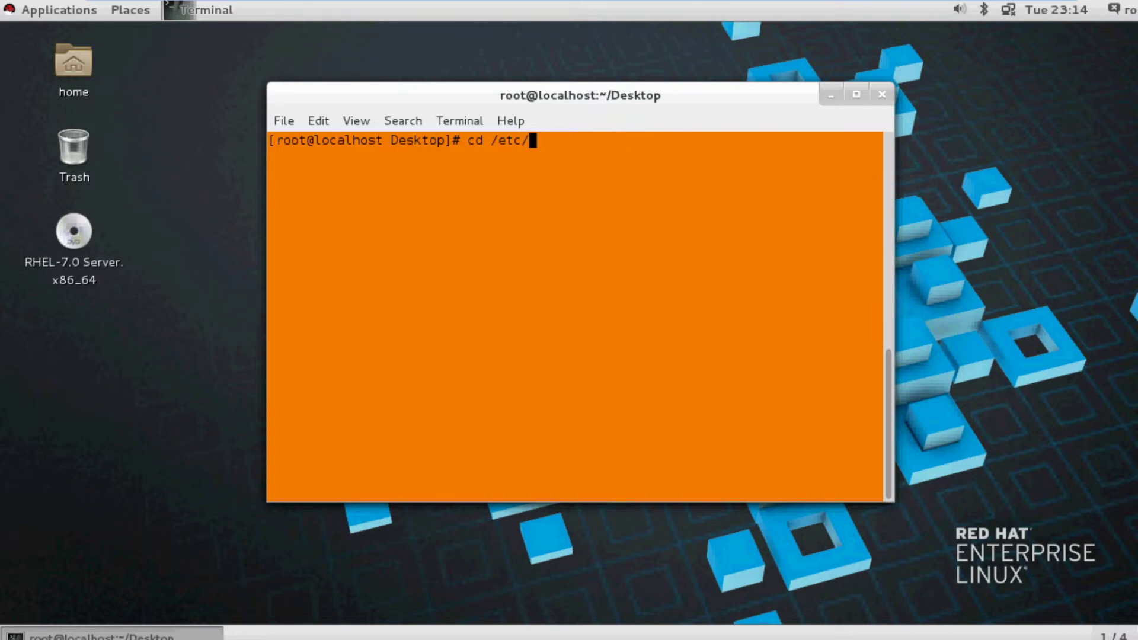
key("BackSpace")
key("BackSpace")
key("BackSpace")
type("moun")
key("BackSpace")
key("BackSpace")
key("BackSpace")
type("df -g")
key("Return")
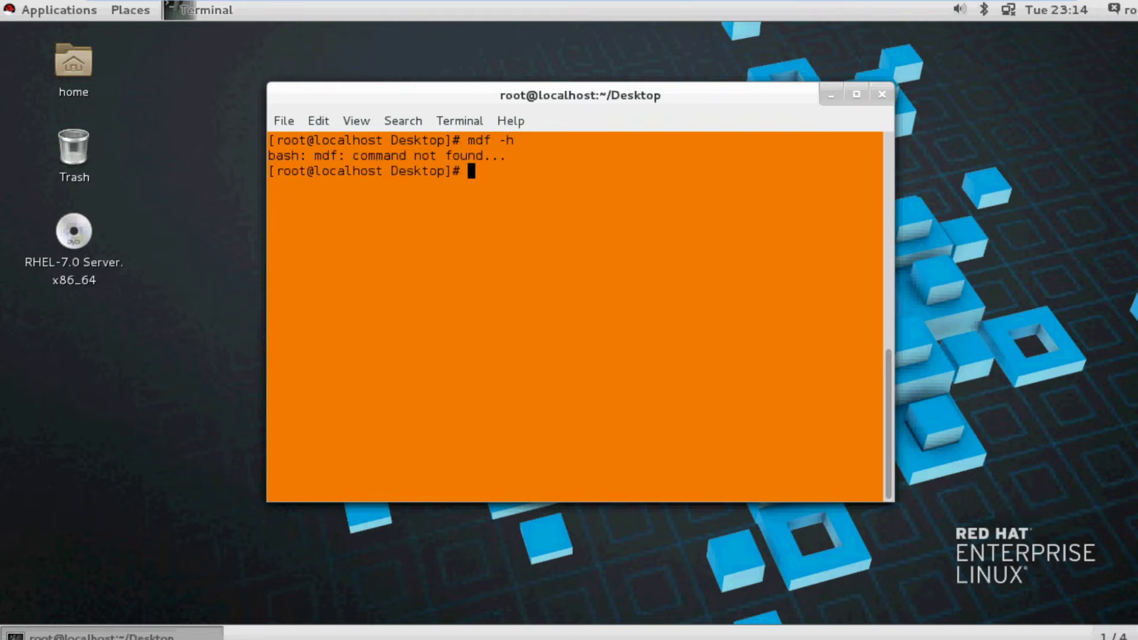
type("clear")
key("Return")
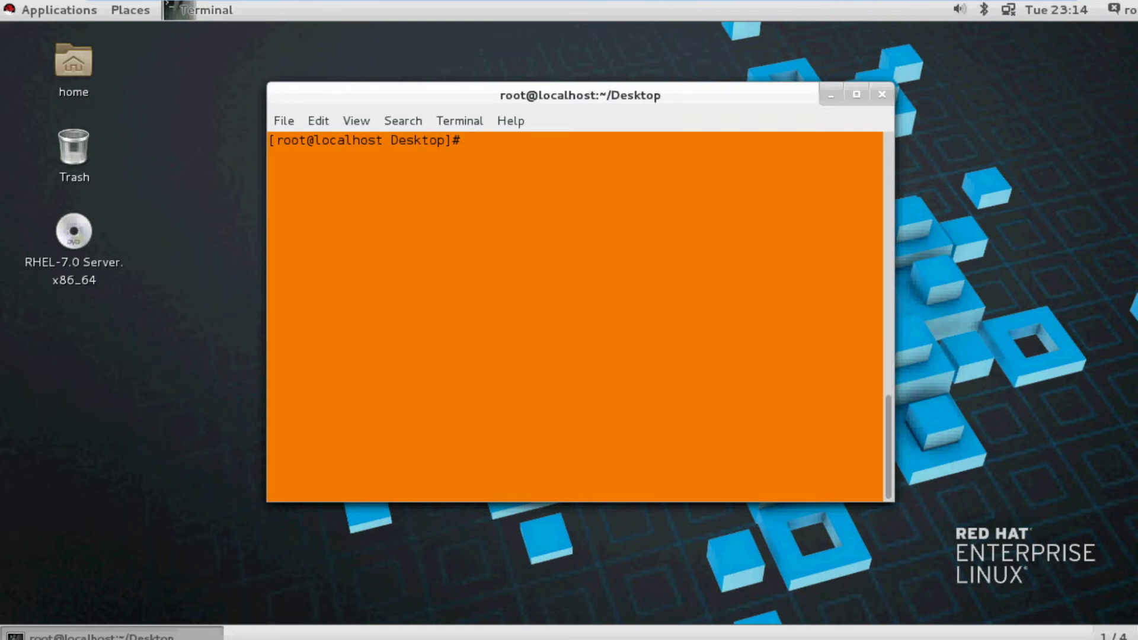
type("m")
key("BackSpace")
type("df ")
type("-h")
key("Return")
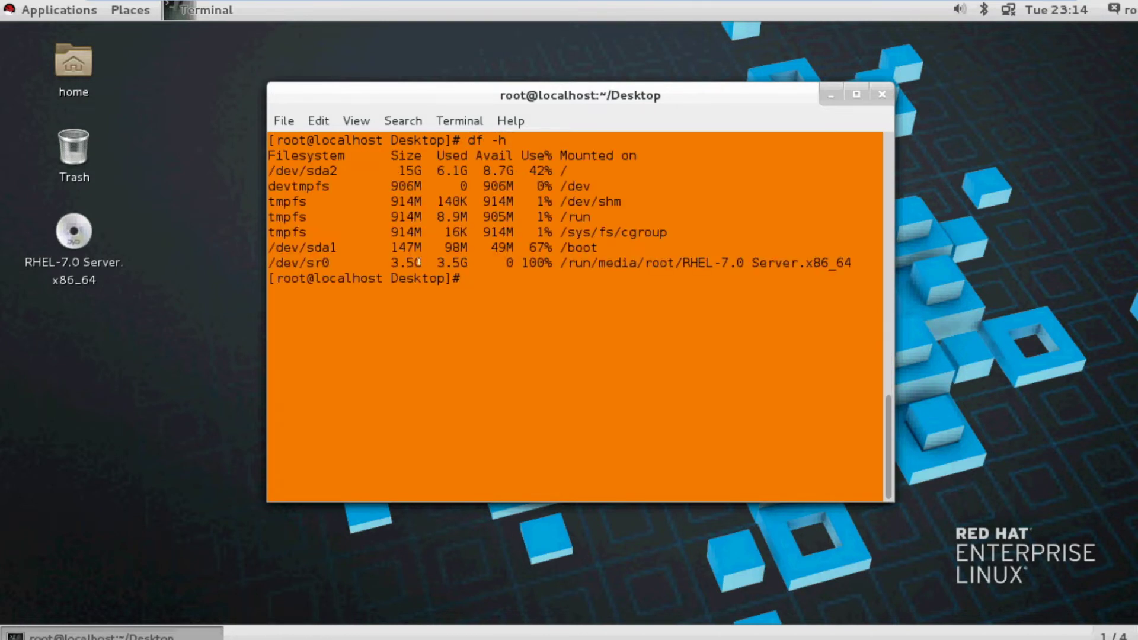
left_click_drag(336, 264, 261, 264)
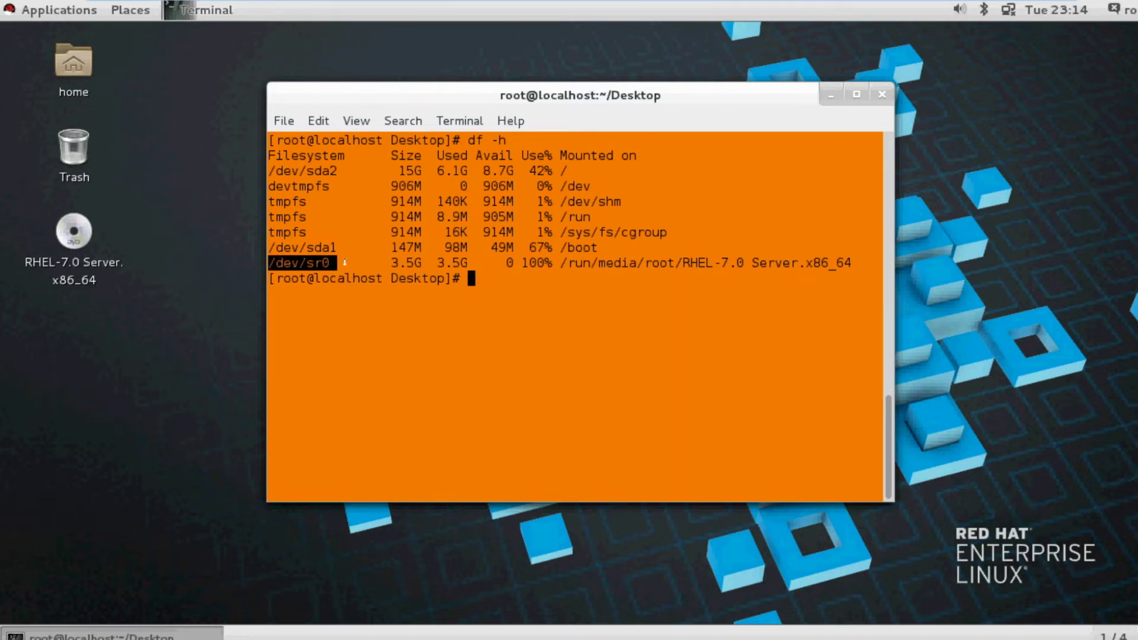
left_click_drag(607, 264, 263, 292)
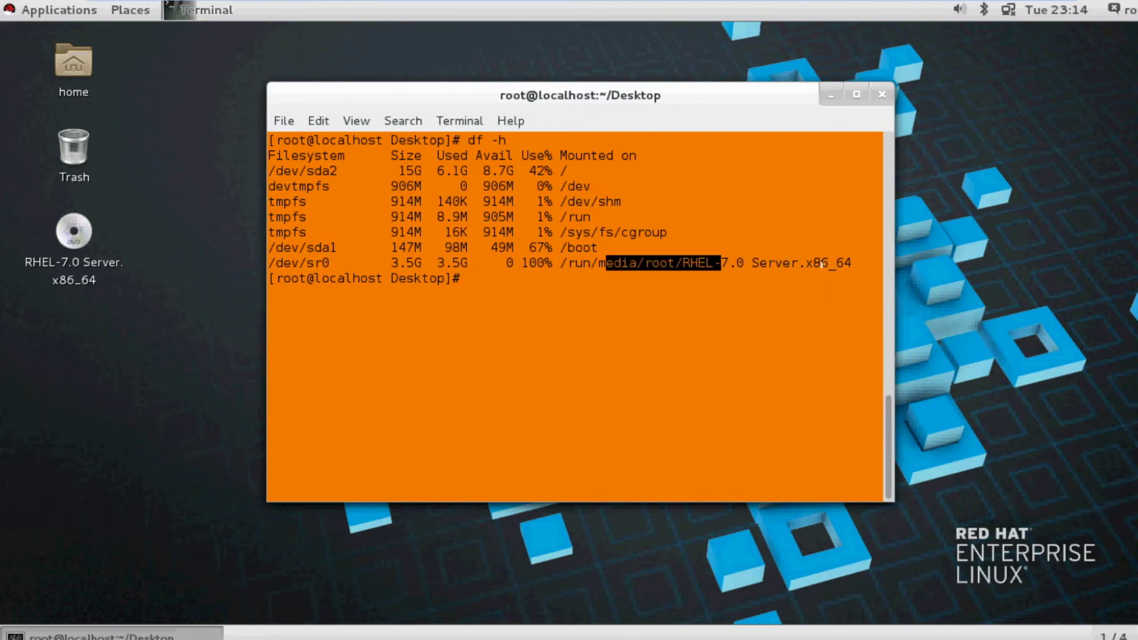
left_click(418, 280)
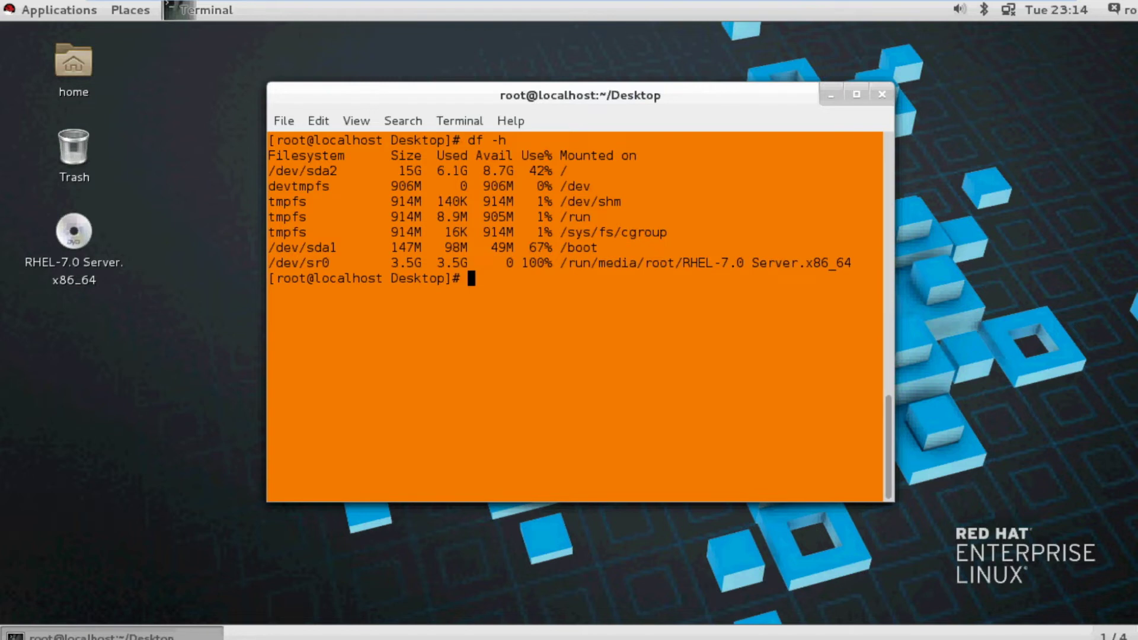
type("m")
type("kd")
Create the /linuxstation directory with mkdir.
key("BackSpace")
type("di")
type("r /")
type("linux")
type("staiton")
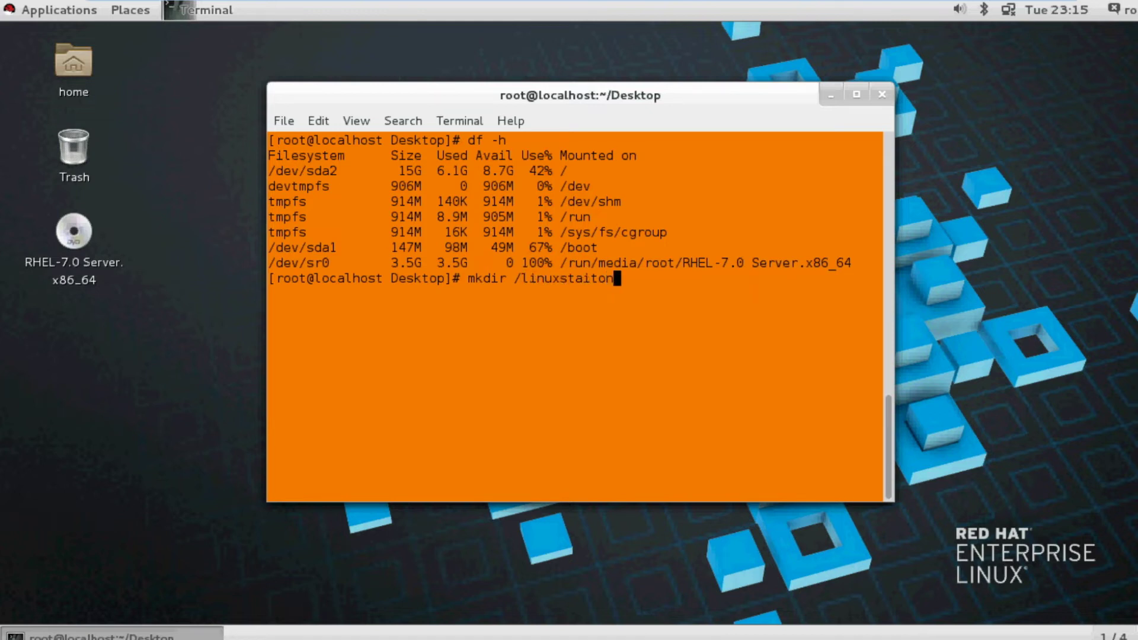
key("BackSpace")
key("BackSpace")
key("BackSpace")
key("BackSpace")
type("tio")
type("n")
key("Return")
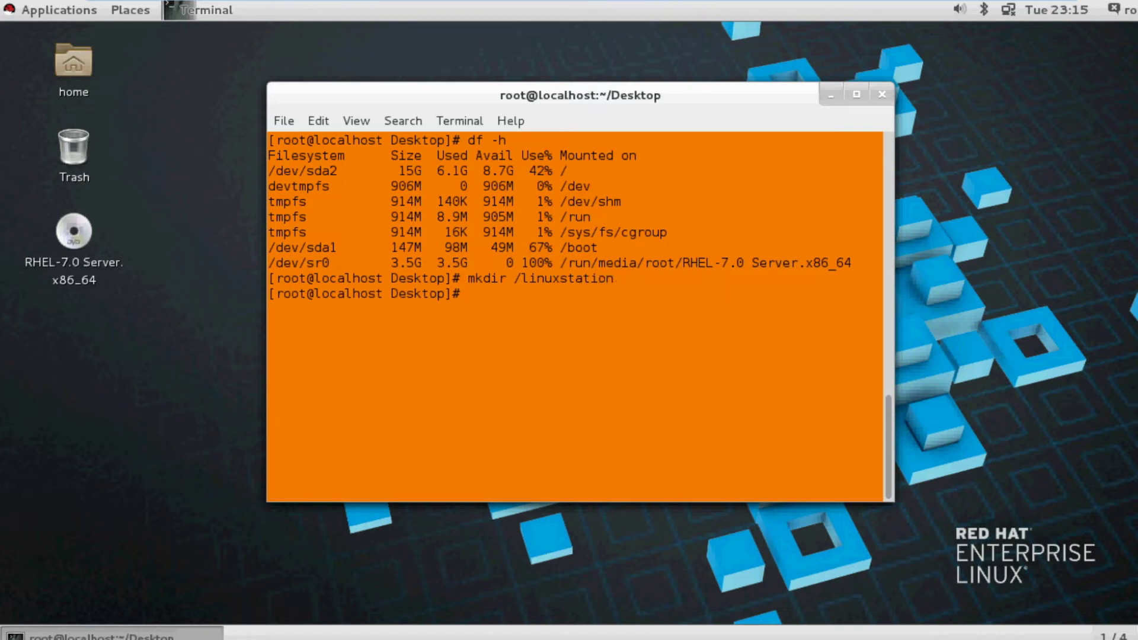
type("mou")
type("nt -o")
type(" loo")
type("p")
type(" /de")
Mount /dev/sr0 onto /linuxstation with mount -o loop.
key("BackSpace")
key("BackSpace")
type("d")
key("BackSpace")
type("dev/")
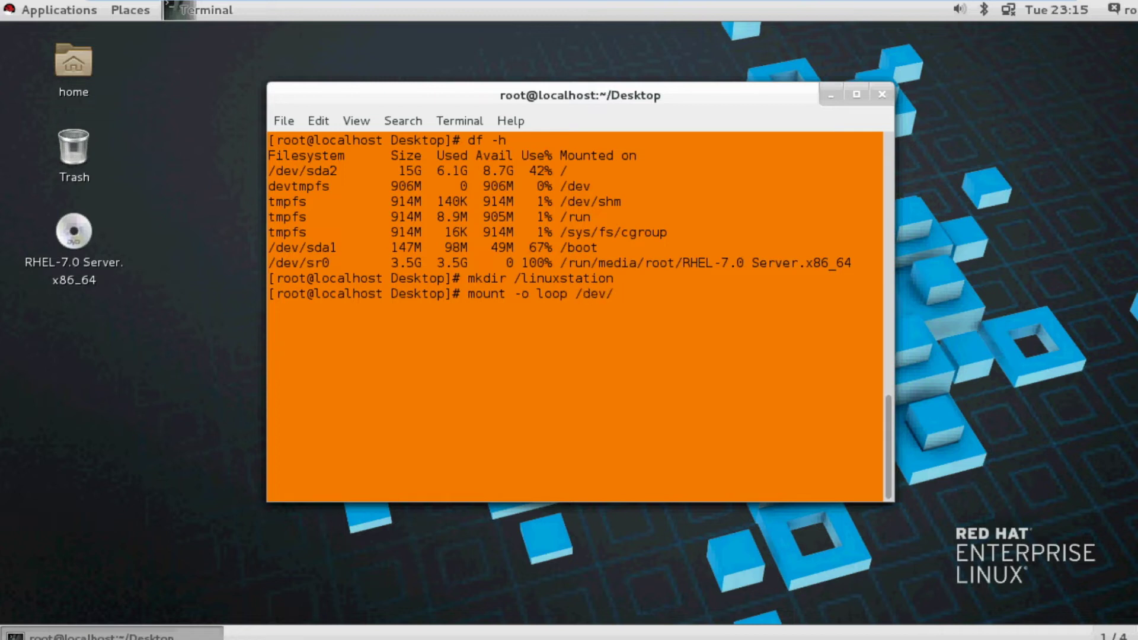
type("sr0 /")
type("linu")
key("Tab")
key("BackSpace")
key("Return")
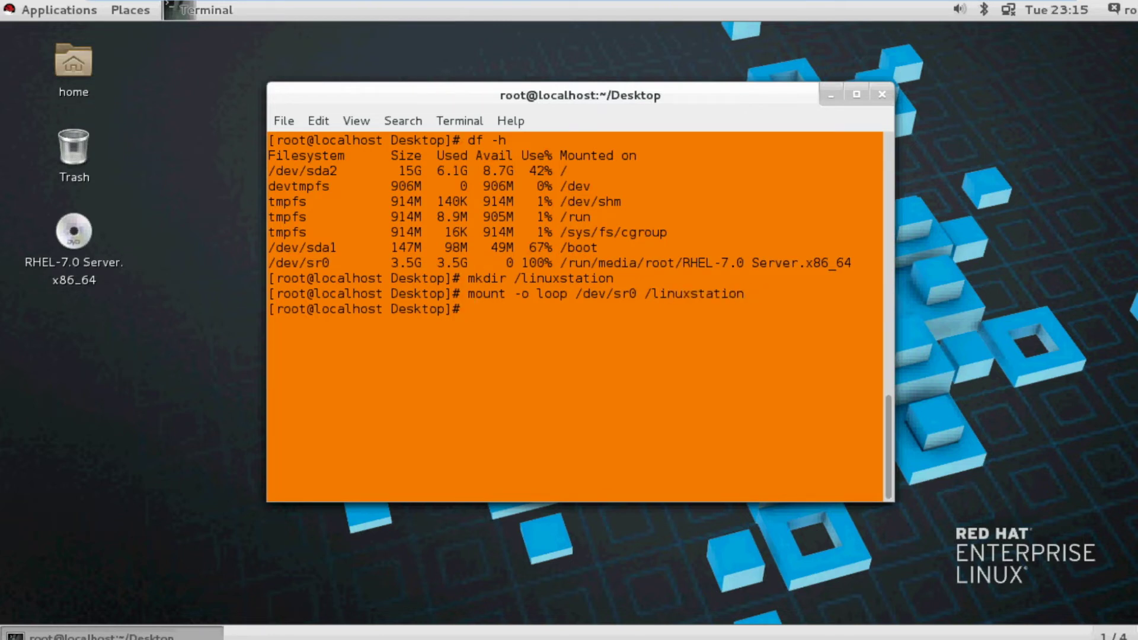
type("df ")
type("-h")
Run df -h and highlight the /dev/loop0 row showing 3.5G mounted on /linuxstation.
key("Return")
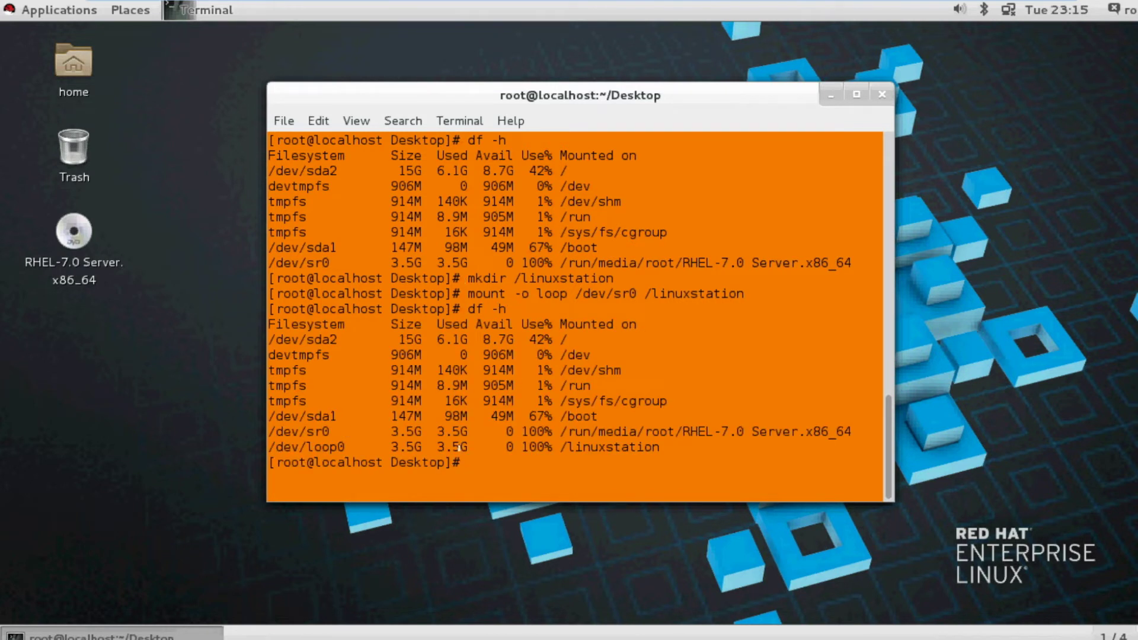
mouse_move(560, 447)
left_mouse_down()
mouse_move(677, 444)
mouse_move(567, 447)
left_mouse_up()
left_click(659, 445)
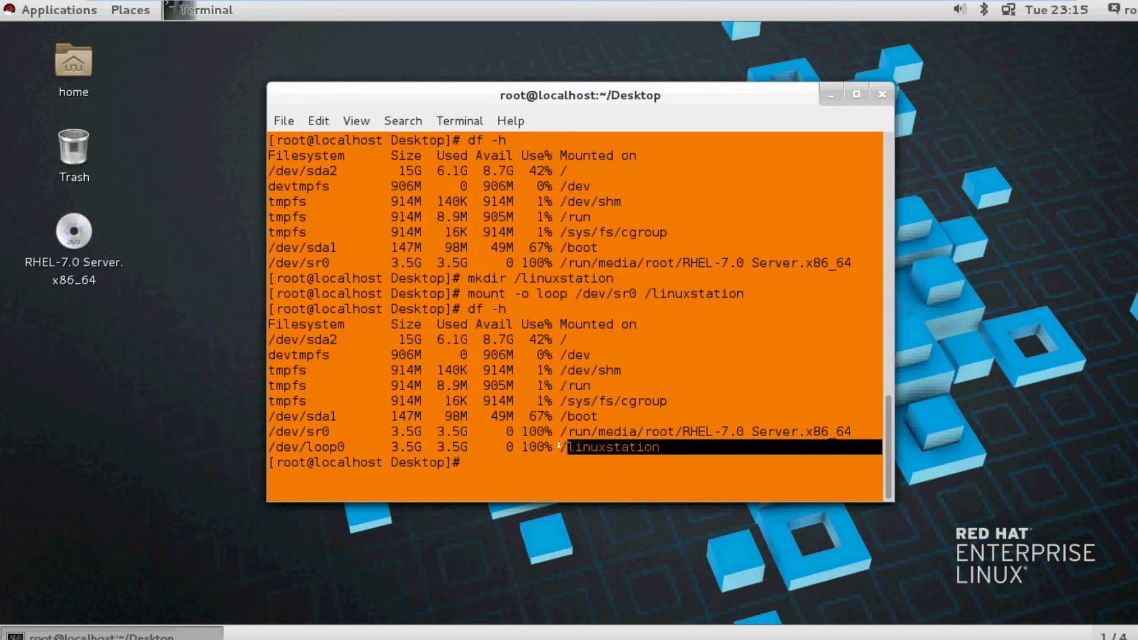
mouse_move(345, 434)
left_mouse_down()
mouse_move(262, 438)
mouse_move(347, 445)
left_mouse_up()
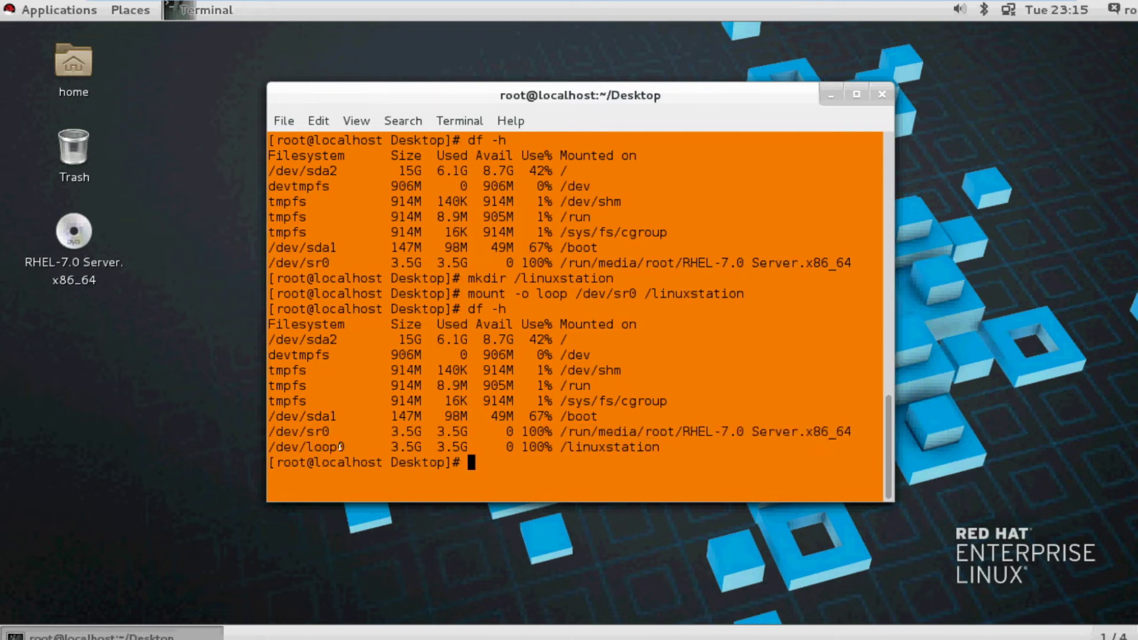
left_click(352, 446)
left_click_drag(360, 446, 148, 445)
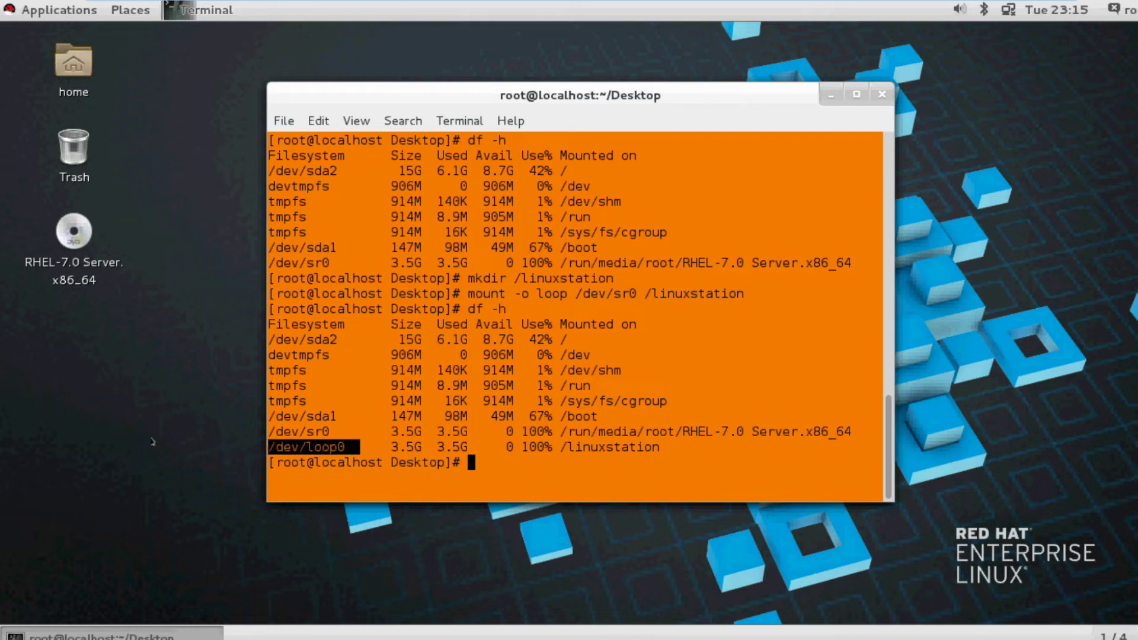
left_click_drag(384, 447, 427, 447)
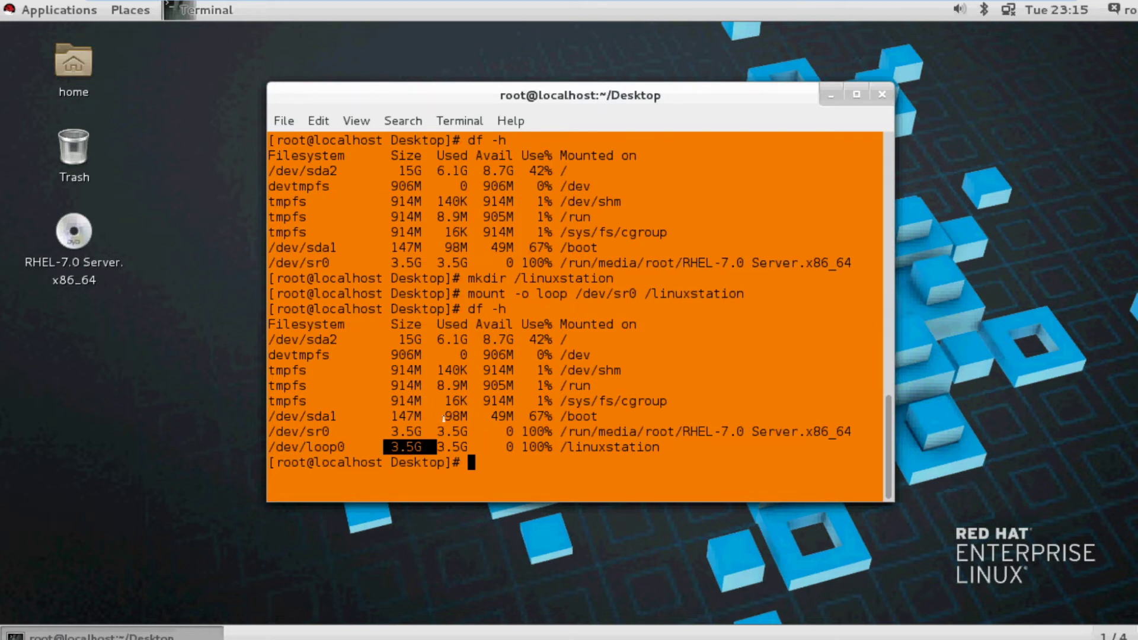
left_click(499, 461)
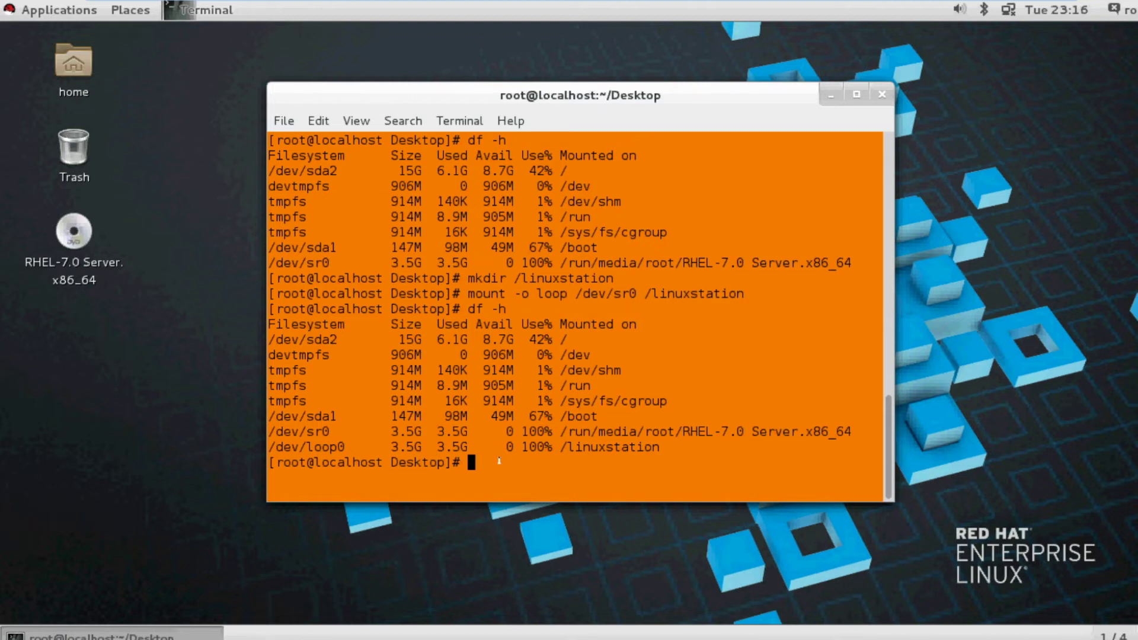
type("clear")
Clear the screen and open /etc/yum.repos.d/packages.repo in vim.
key("Return")
type("mk")
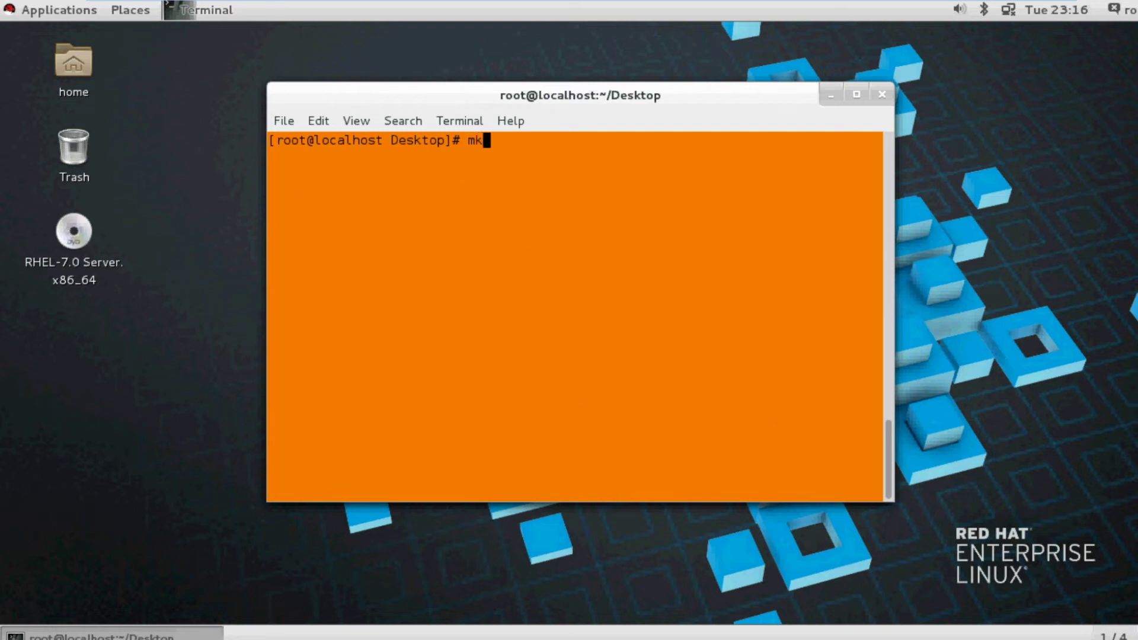
key("BackSpace")
key("BackSpace")
type("mk")
key("BackSpace")
key("BackSpace")
type("vim ")
type("/etc/")
type("yum")
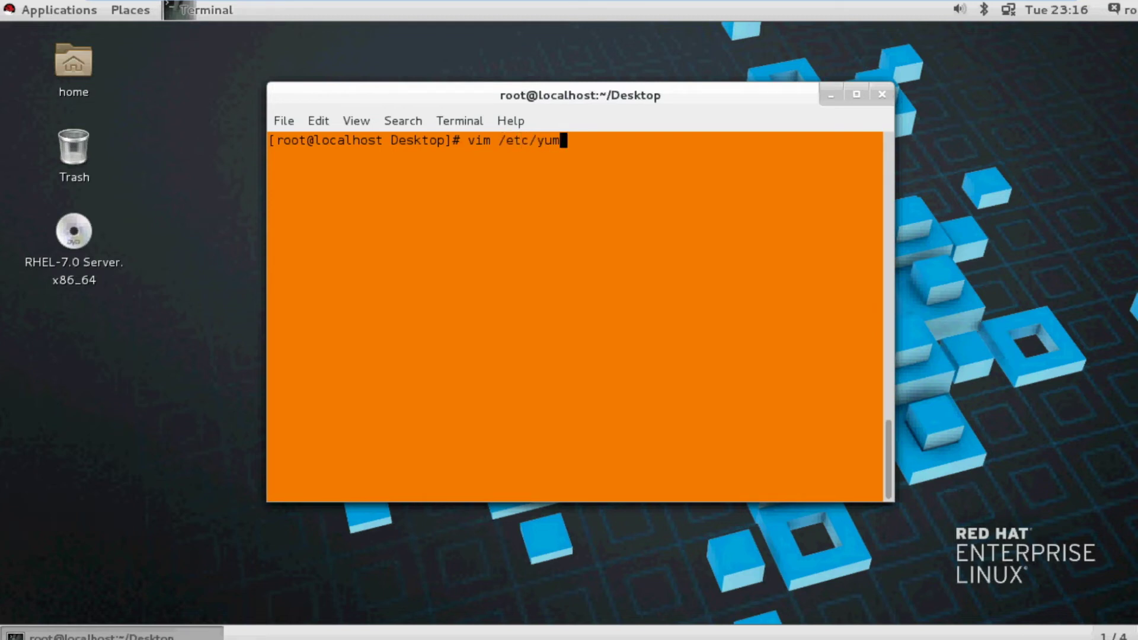
type(".")
type("r")
key("Tab")
type("pack")
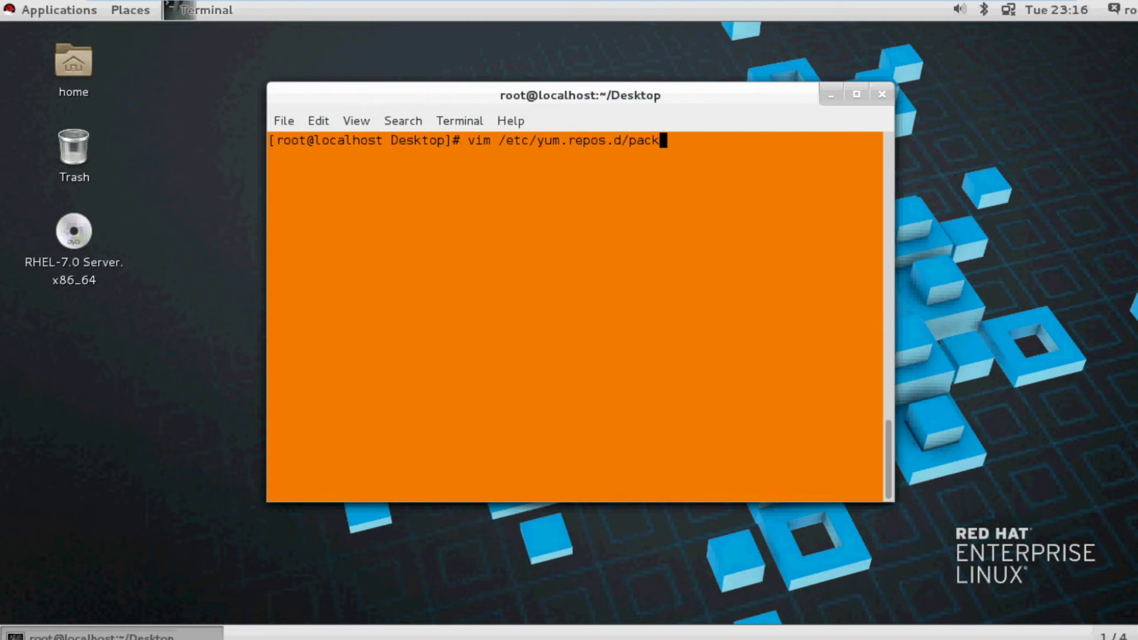
type("ages")
type(",repo")
key("BackSpace")
key("BackSpace")
key("BackSpace")
key("BackSpace")
key("BackSpace")
type(".repo")
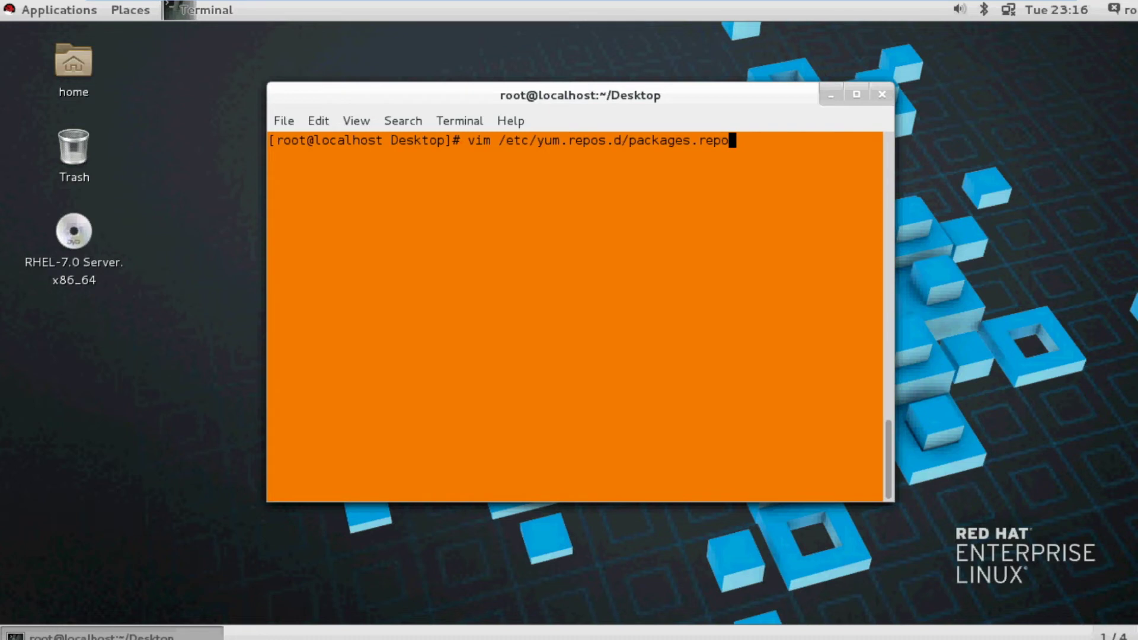
key("Return")
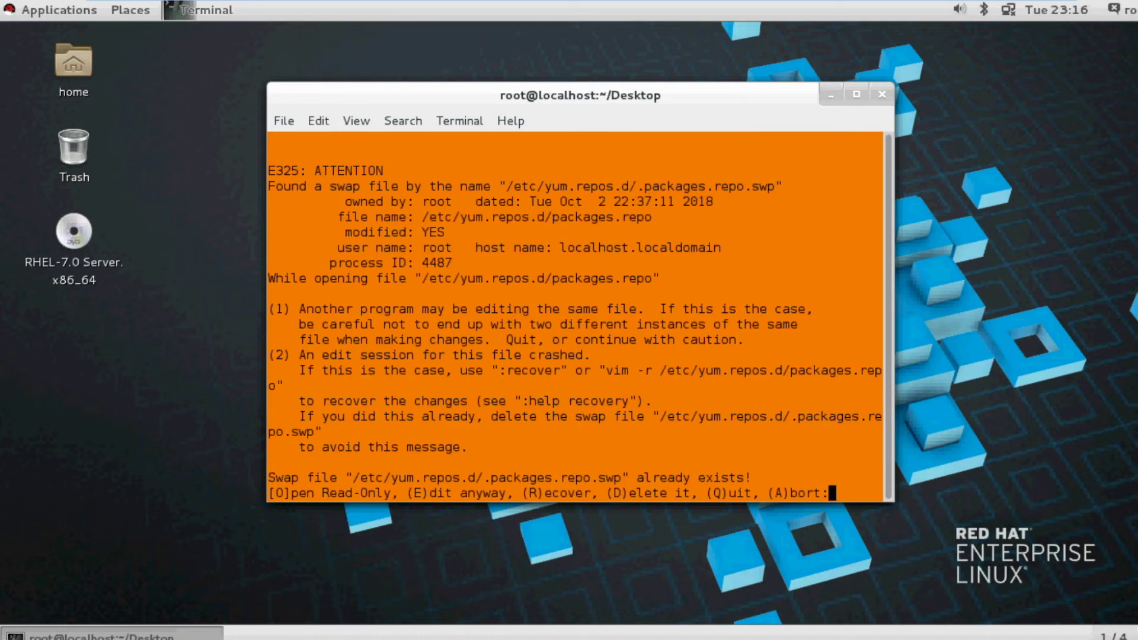
Choose Edit anyway at the swap-file prompt so packages.repo opens empty.
key("e")
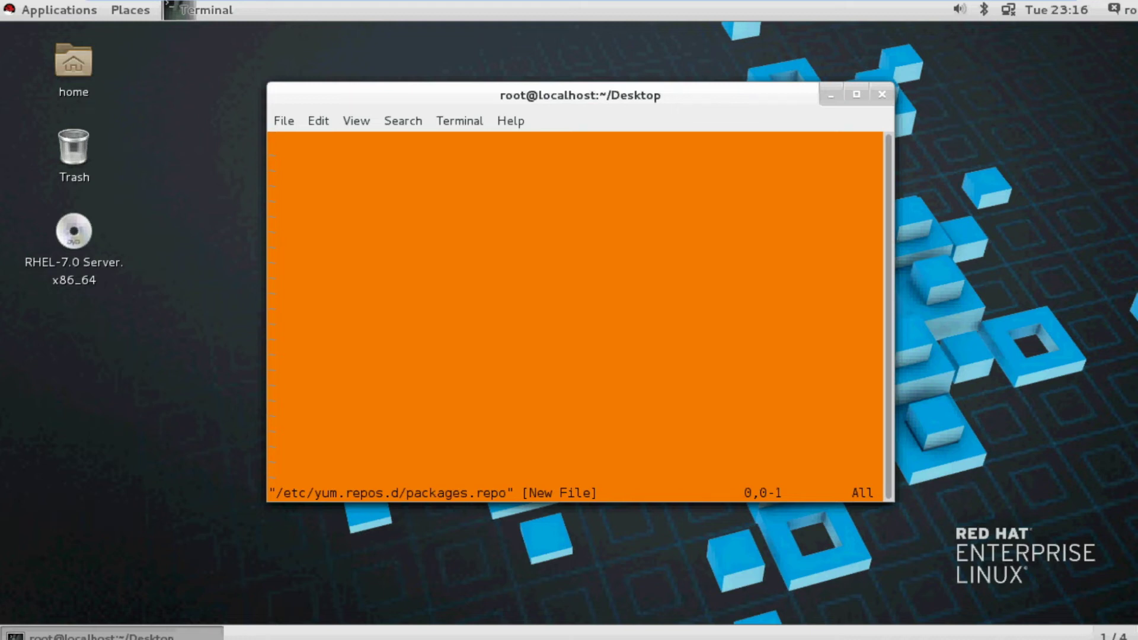
Type the [packages] header, name=packages, baseurl=file:///linuxstation and gpgcheck=0 lines.
key("i")
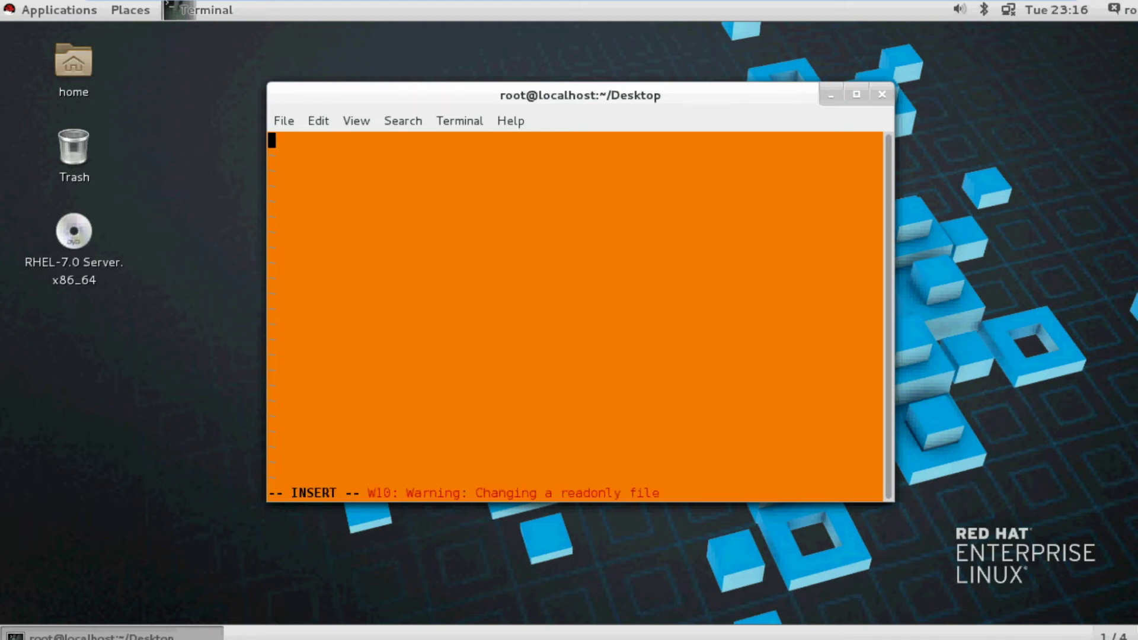
type("i")
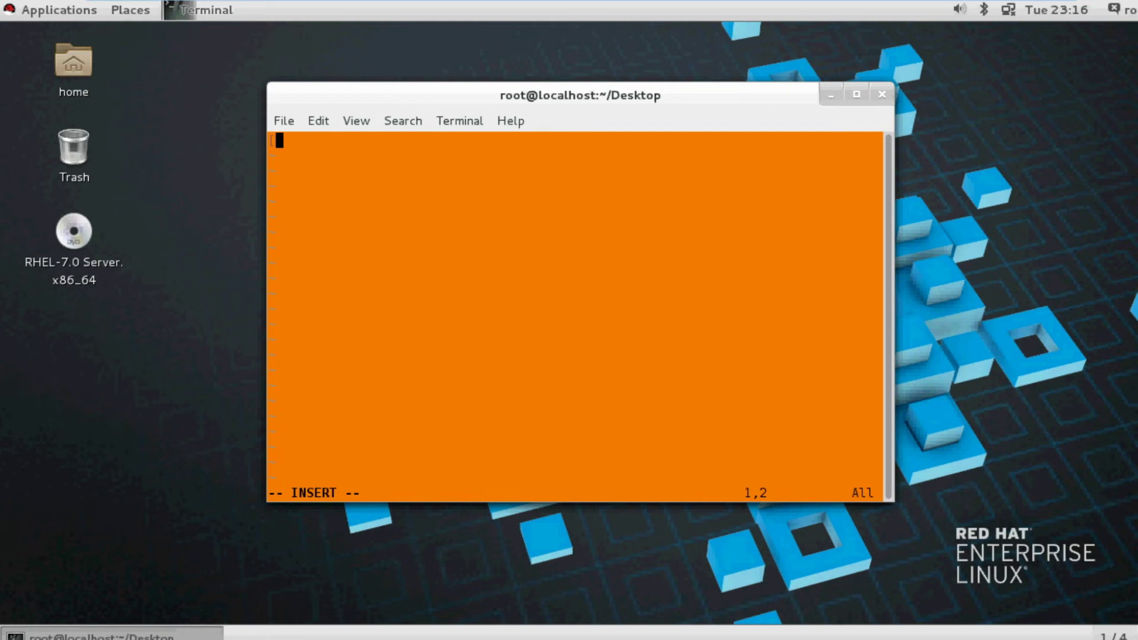
type("p")
type("acka")
type("ges]")
key("Return")
type("n")
type("ame=p")
type("acka")
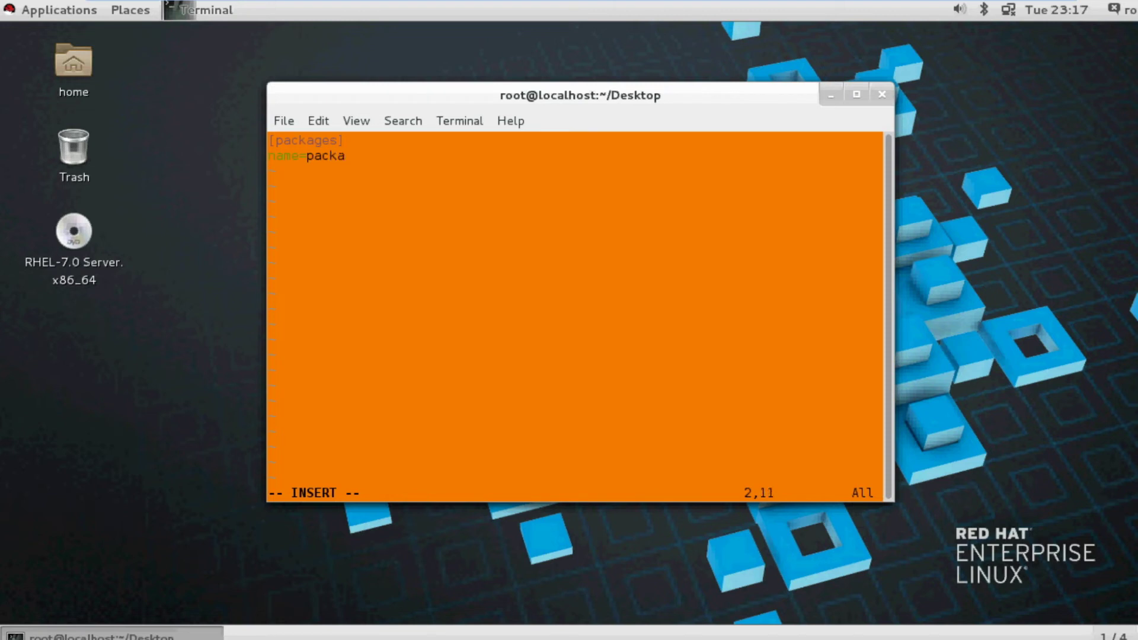
type("ges")
key("Return")
type("baseu")
type("rl")
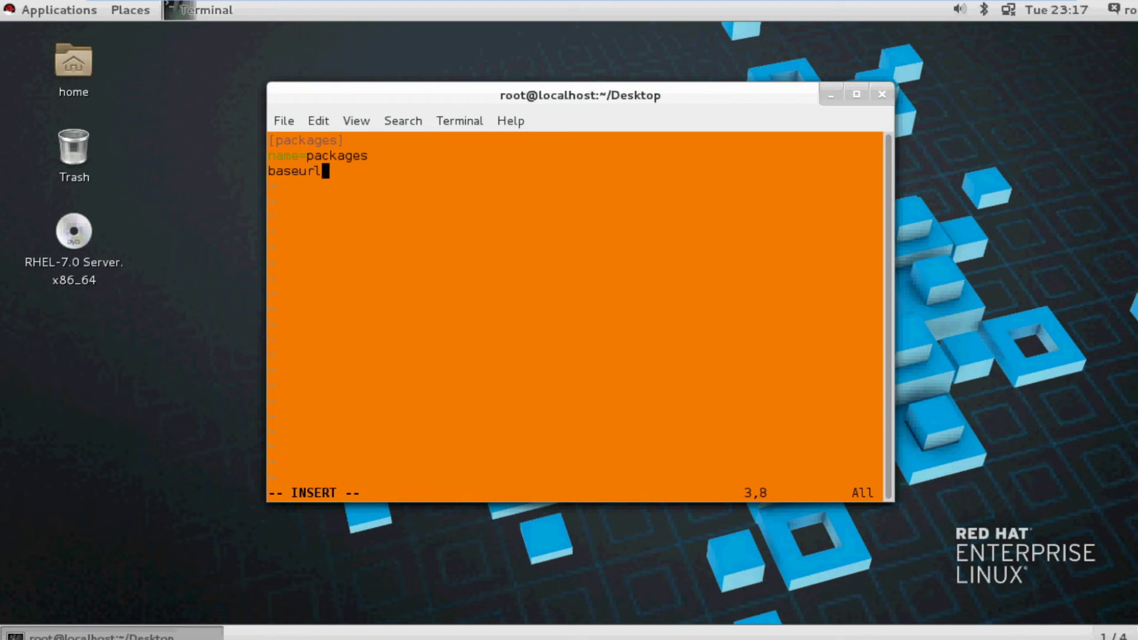
type("=")
type("file:")
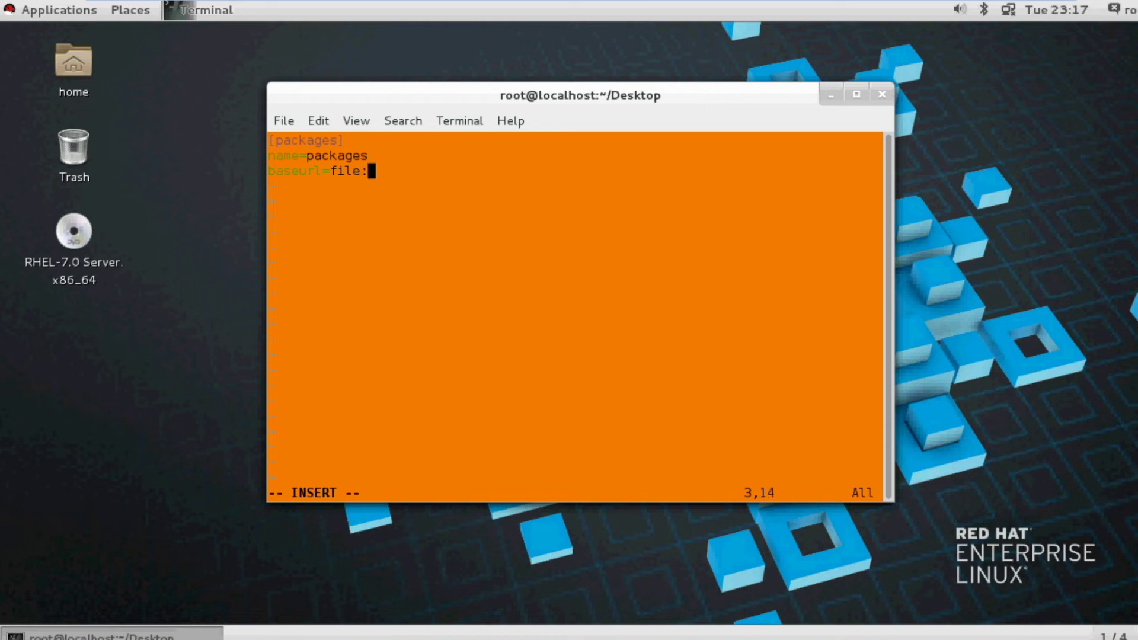
type("///")
type("linuxs")
type("tation")
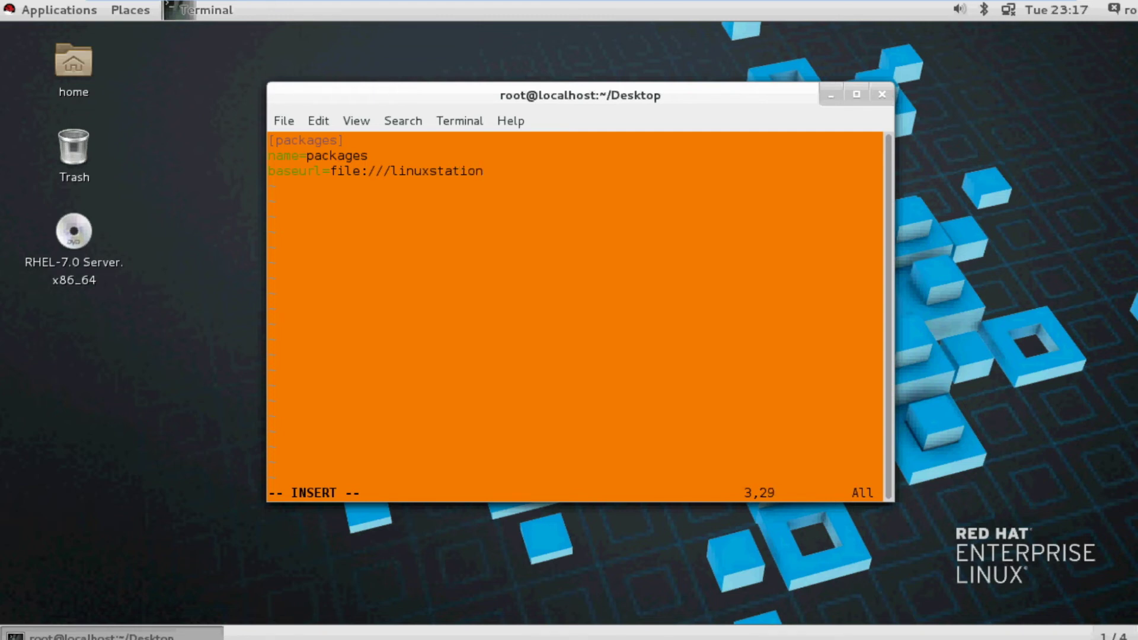
key("Return")
type("gp")
type("gcheck")
type("=0")
key("Return")
type("enabled=")
type("1")
left_click_drag(276, 140, 339, 140)
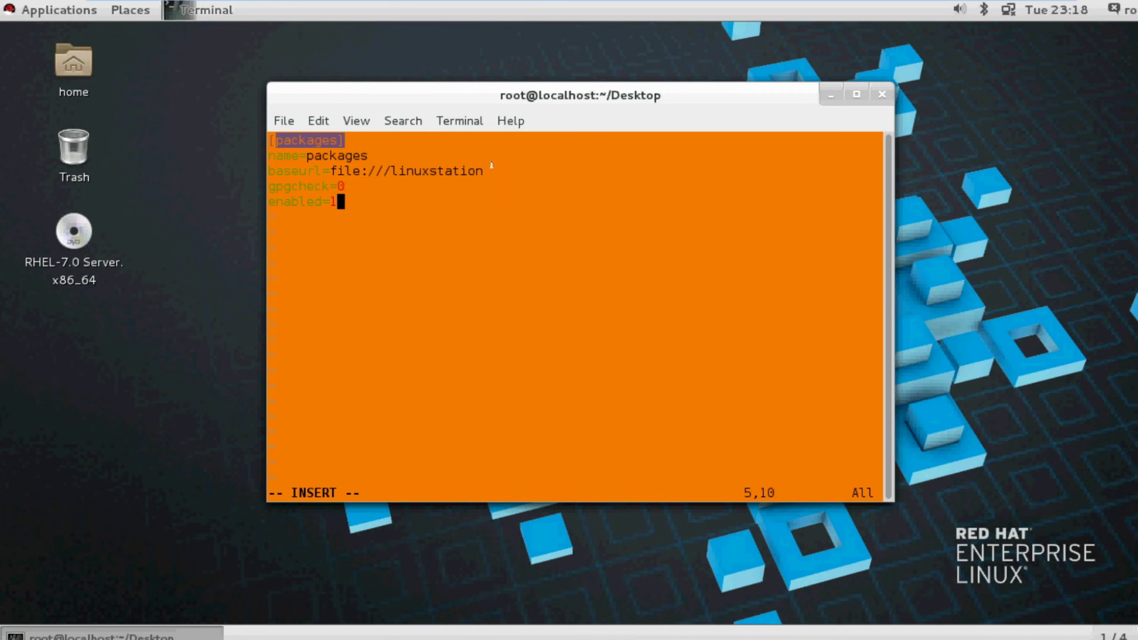
left_click_drag(491, 165, 393, 166)
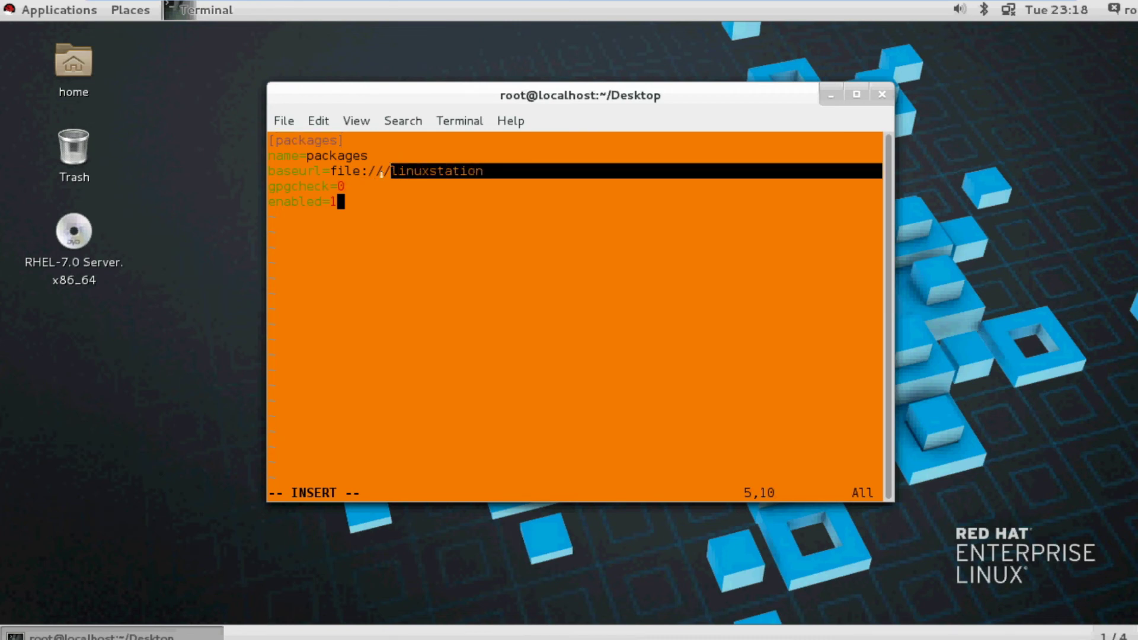
left_click_drag(352, 186, 336, 186)
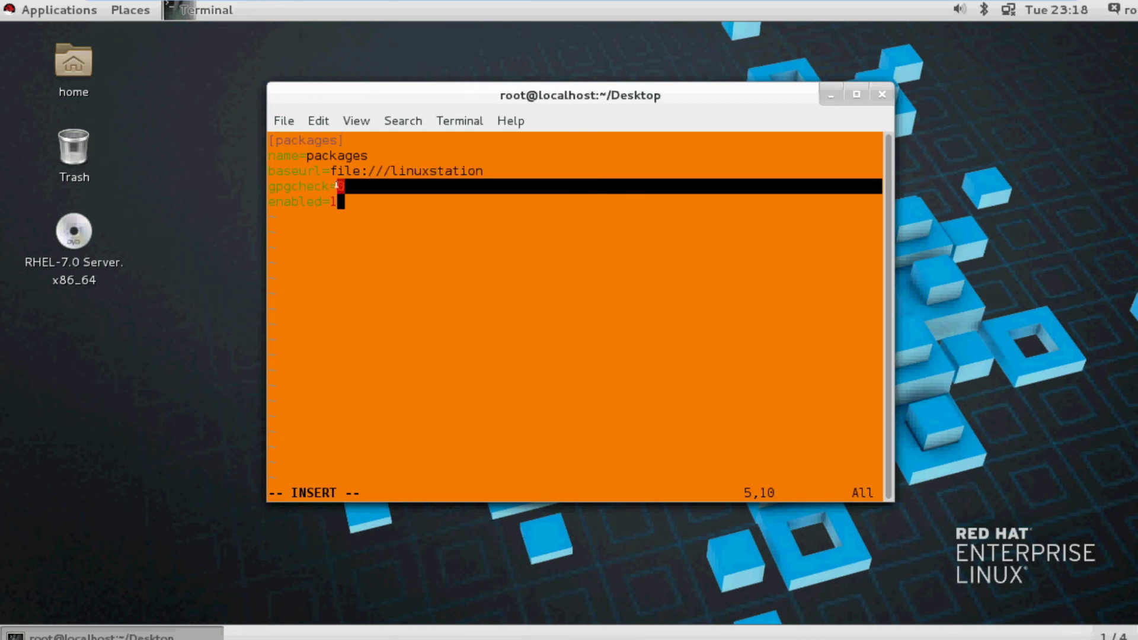
left_click(340, 186)
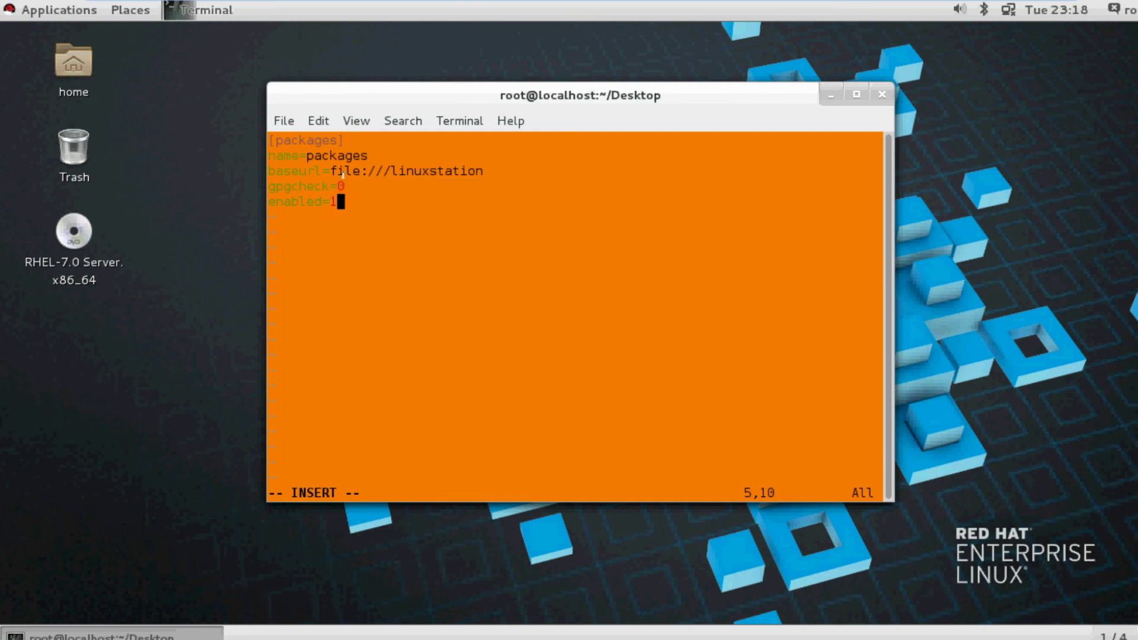
left_click_drag(346, 186, 336, 186)
left_click(343, 187)
Save and quit vim with :wq, then cat /etc/yum.repos.d/packages.repo.
key("Escape")
type(":wq!")
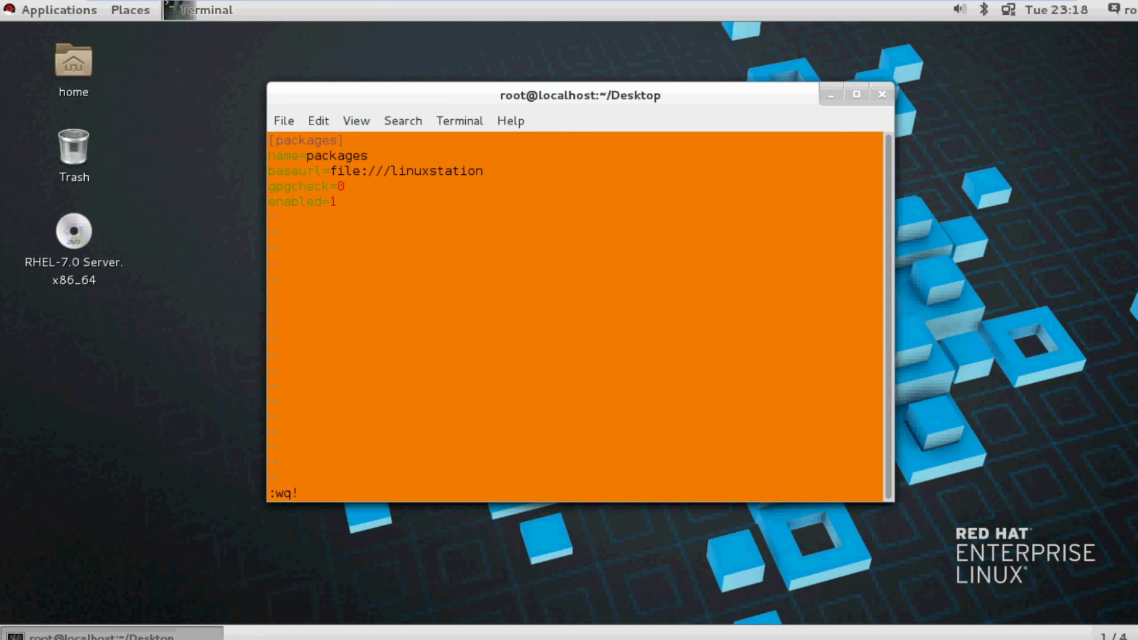
key("Return")
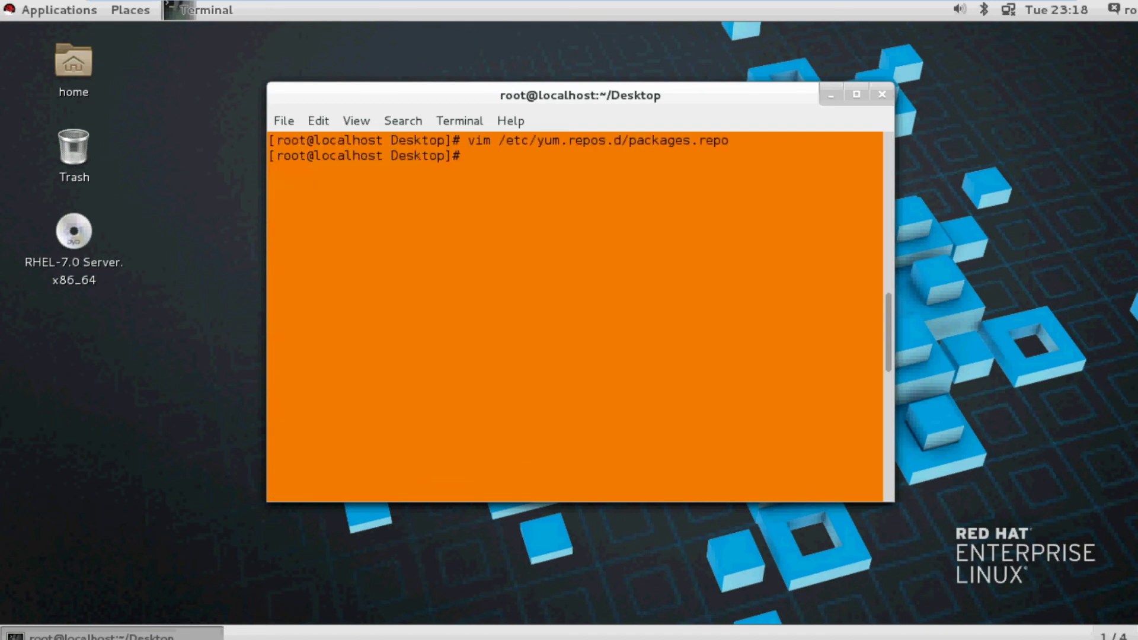
type("cat")
key("alt+period")
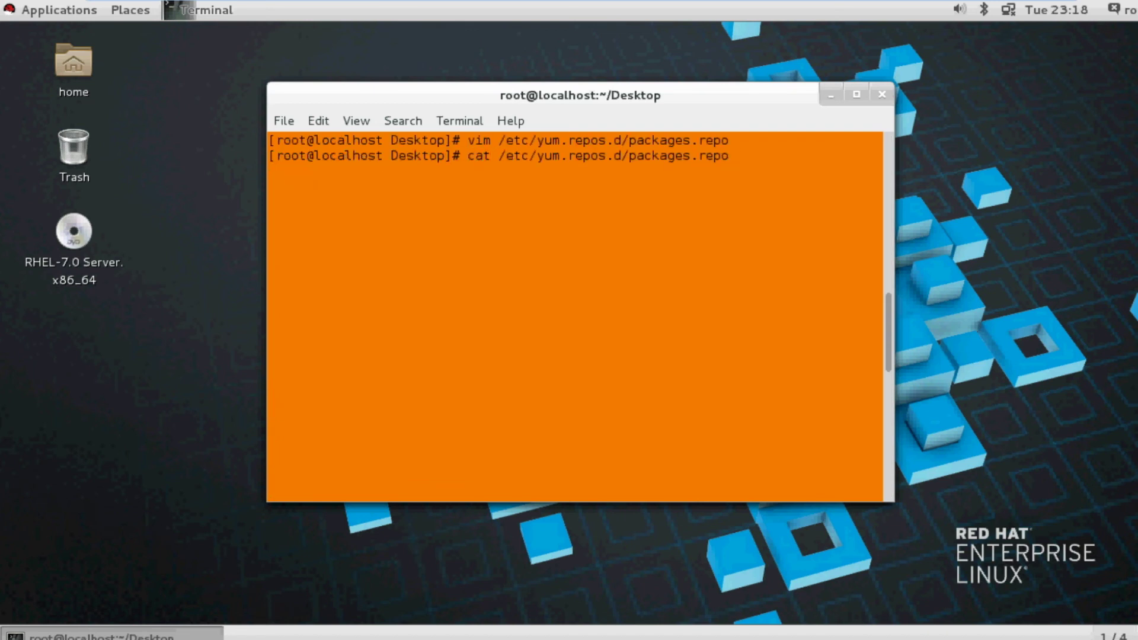
key("Return")
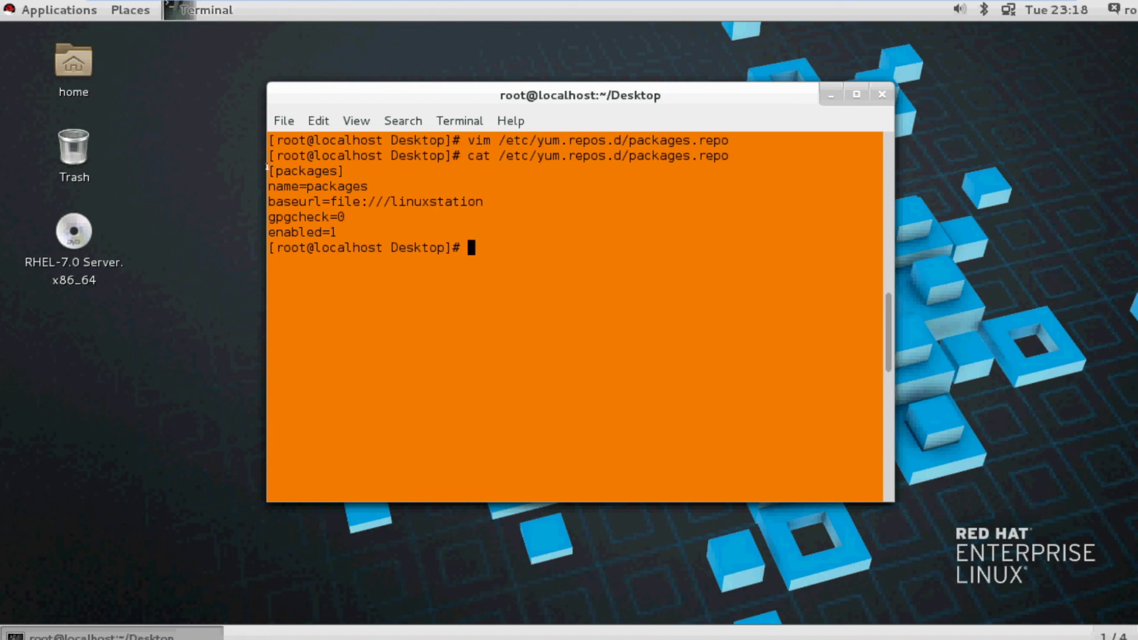
Highlight the printed repo definition, its header and name lines, and the name 'packages'.
left_click_drag(267, 167, 439, 223)
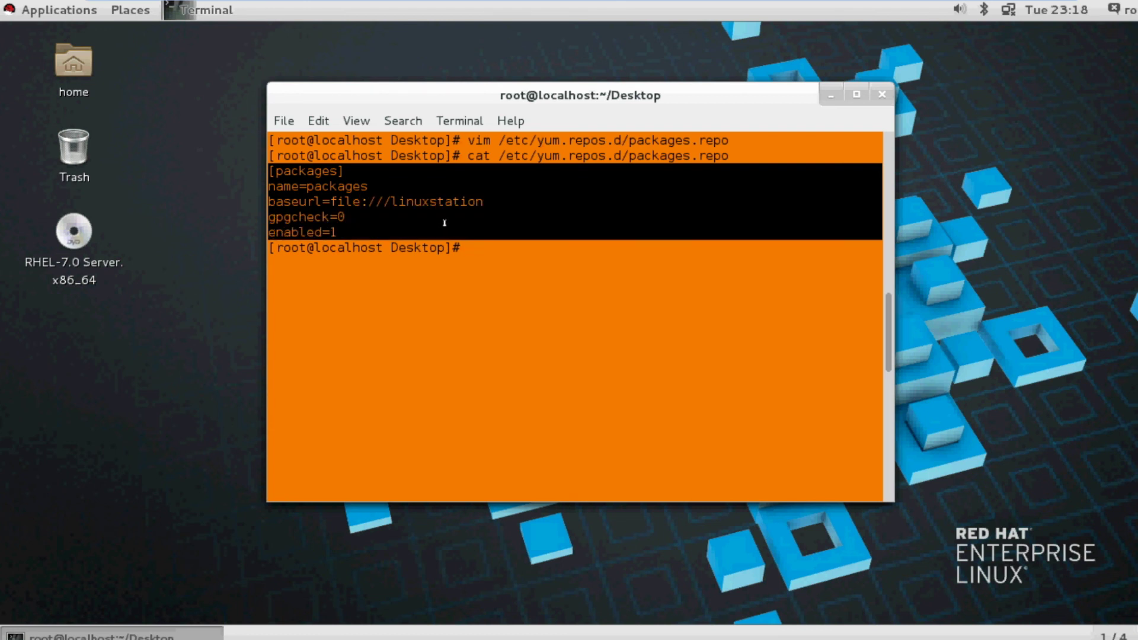
left_click(349, 171)
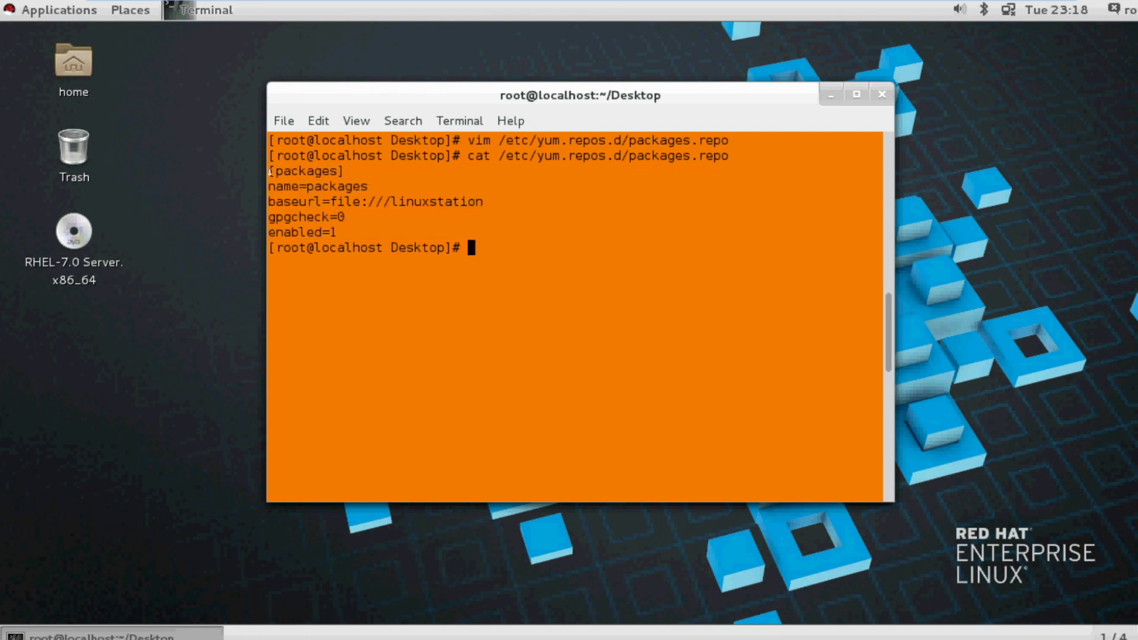
mouse_move(268, 170)
left_mouse_down()
mouse_move(342, 210)
mouse_move(334, 234)
left_mouse_up()
left_click(368, 184)
left_click_drag(341, 185, 309, 187)
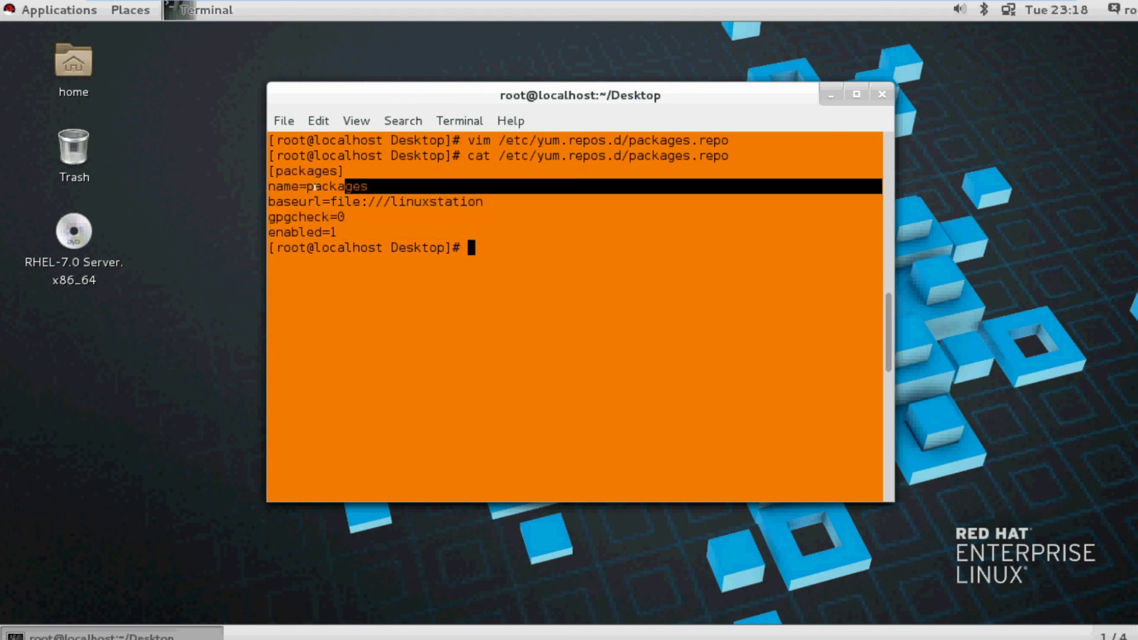
left_click(500, 247)
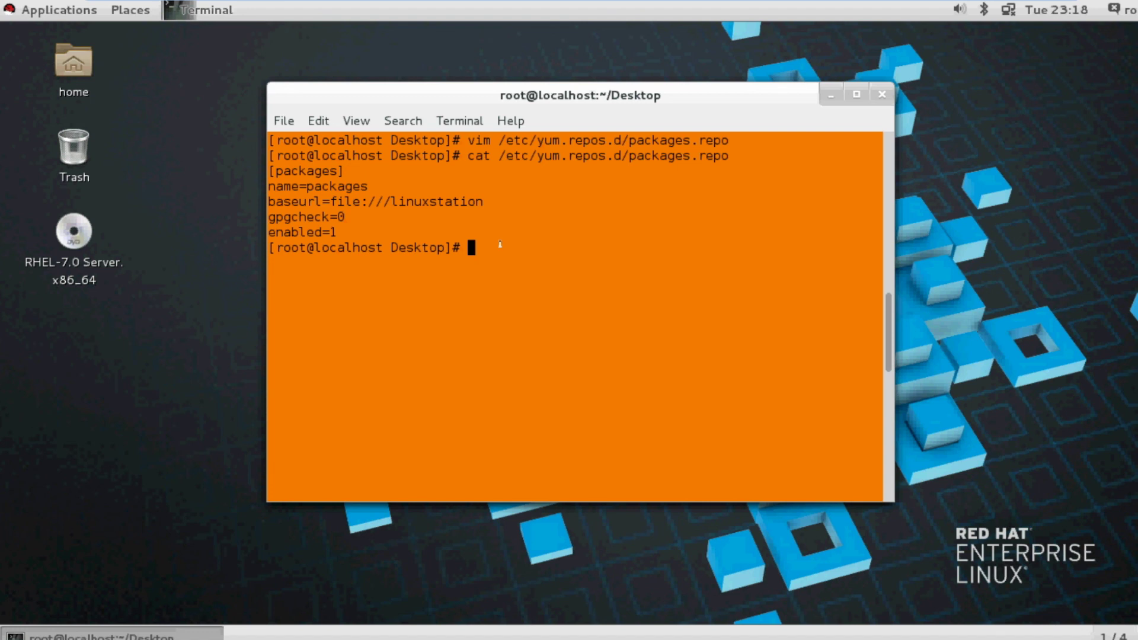
type("yum")
Clear the screen and list all repositories with yum repolist all.
key("BackSpace")
key("BackSpace")
key("BackSpace")
key("BackSpace")
type("clear")
key("Return")
type("yum")
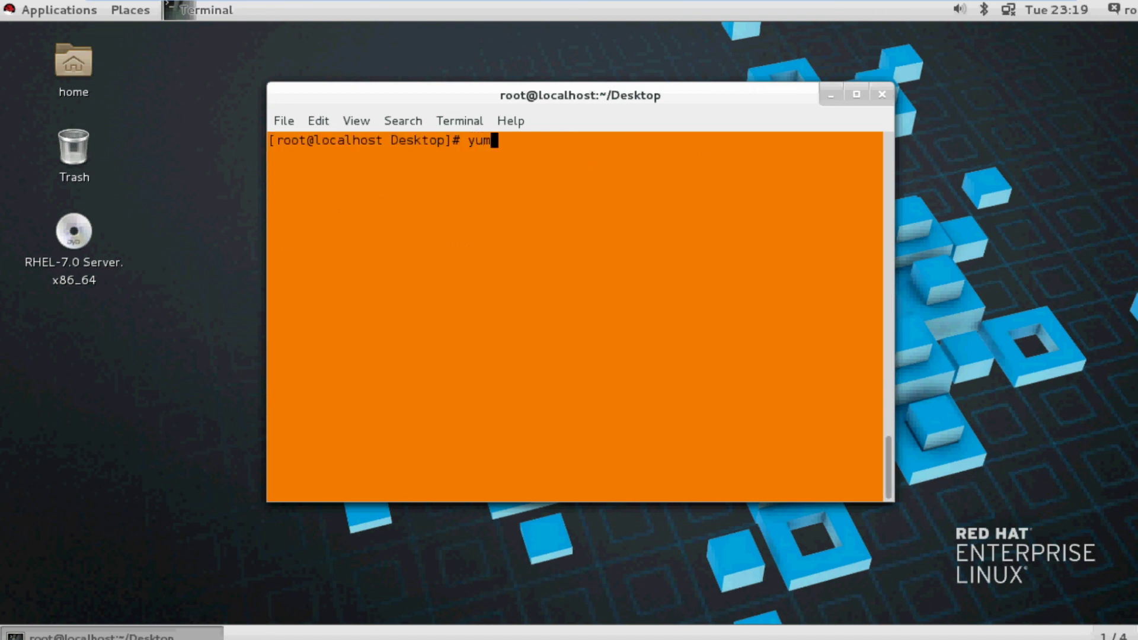
type("m")
key("BackSpace")
type("repolist ")
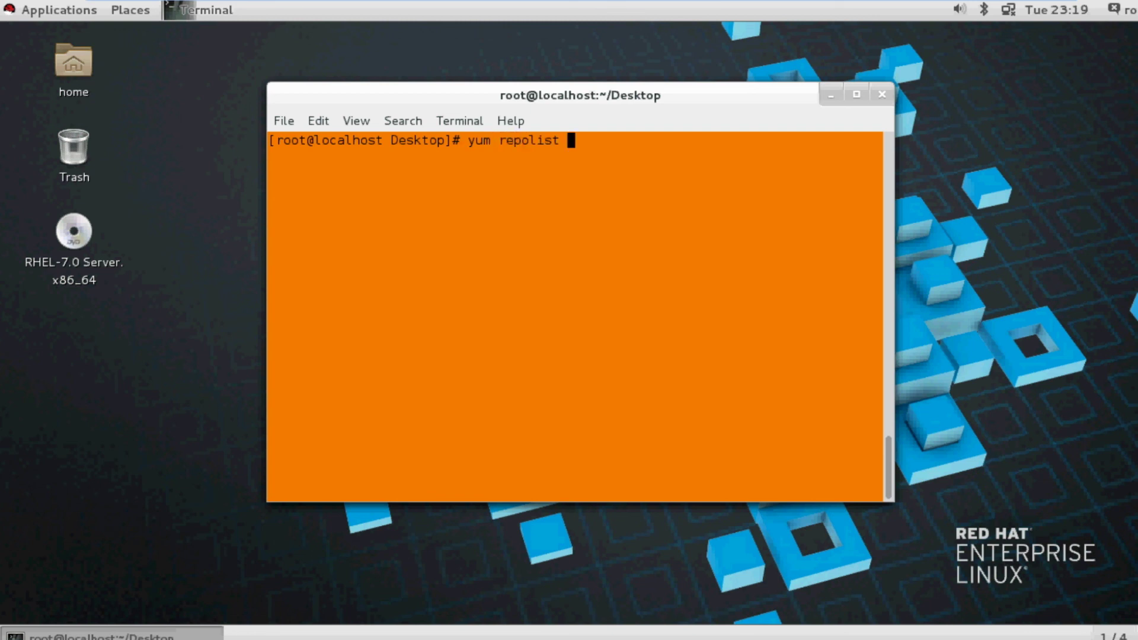
type("all")
key("Return")
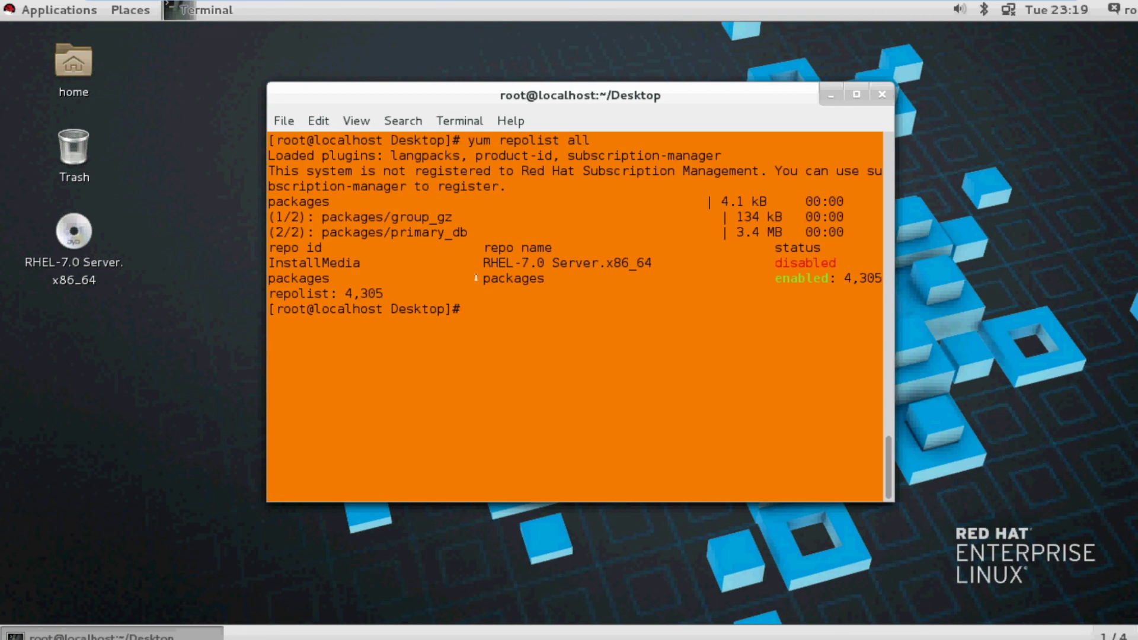
Highlight the packages repo's enabled status and 4,305 count, then clear the screen.
left_click_drag(476, 278, 551, 280)
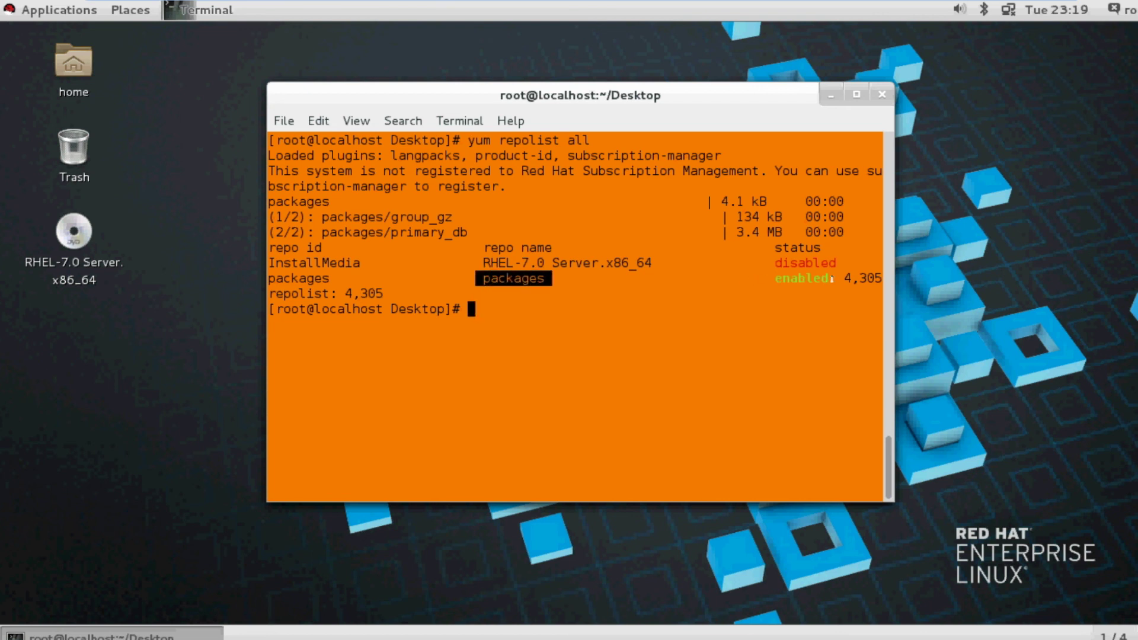
left_click_drag(836, 278, 756, 278)
left_click_drag(834, 278, 876, 271)
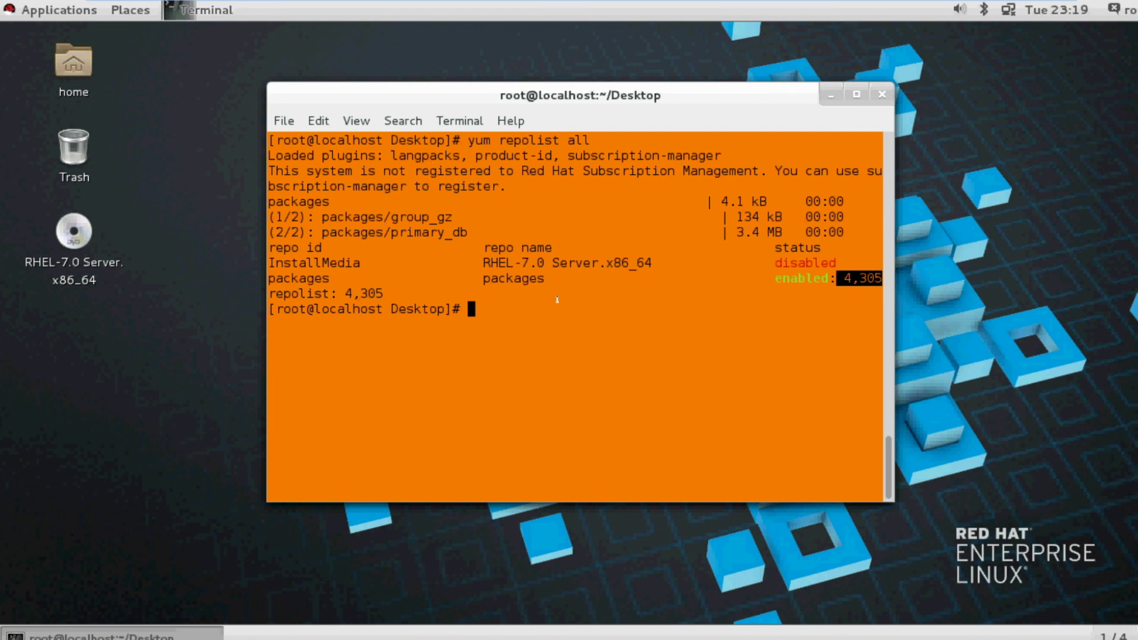
type("cl")
type("ear")
key("Return")
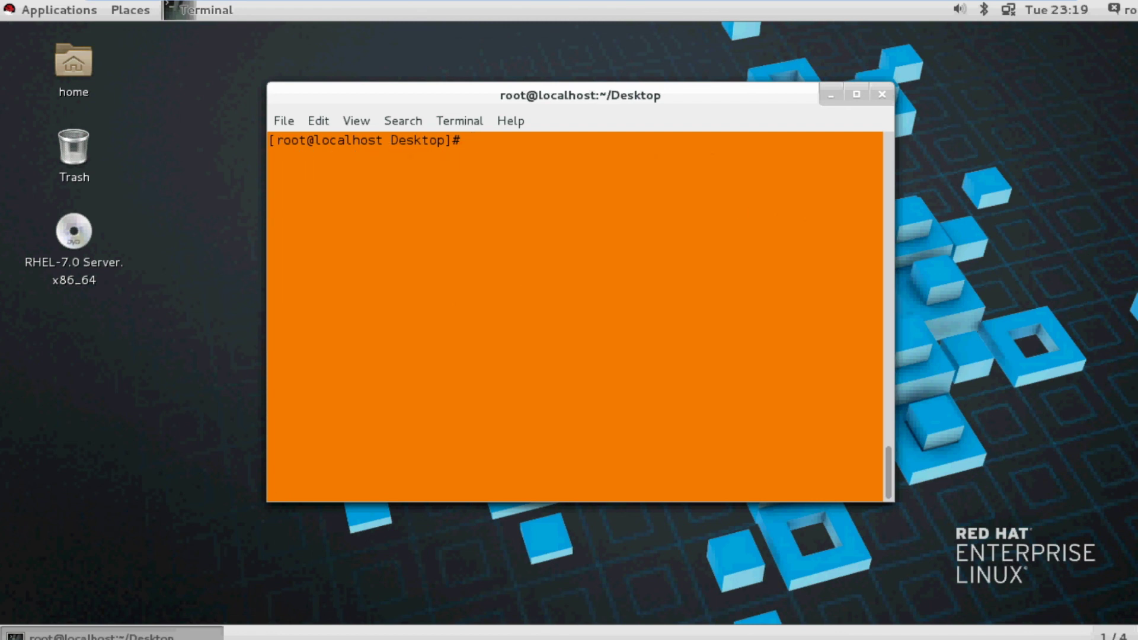